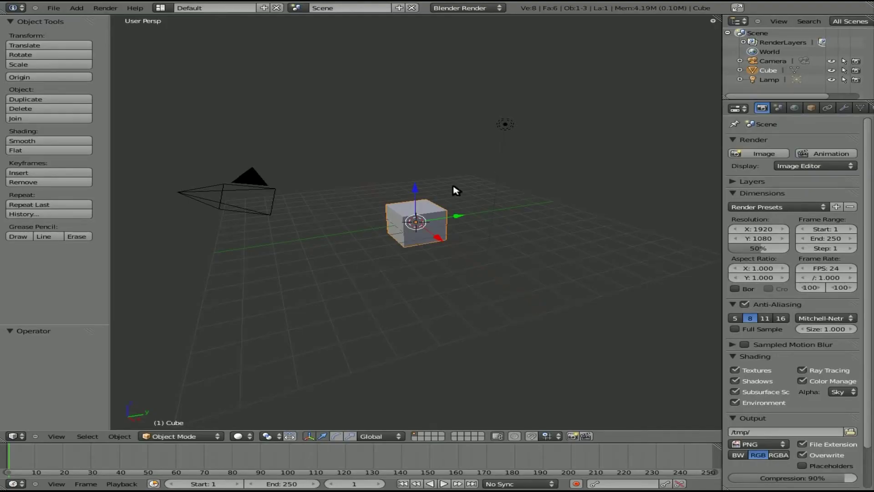
Place the 3D cursor beside the cube, try a Z move, then snap the cursor back onto the cube
left_click(594, 192)
left_click(422, 210)
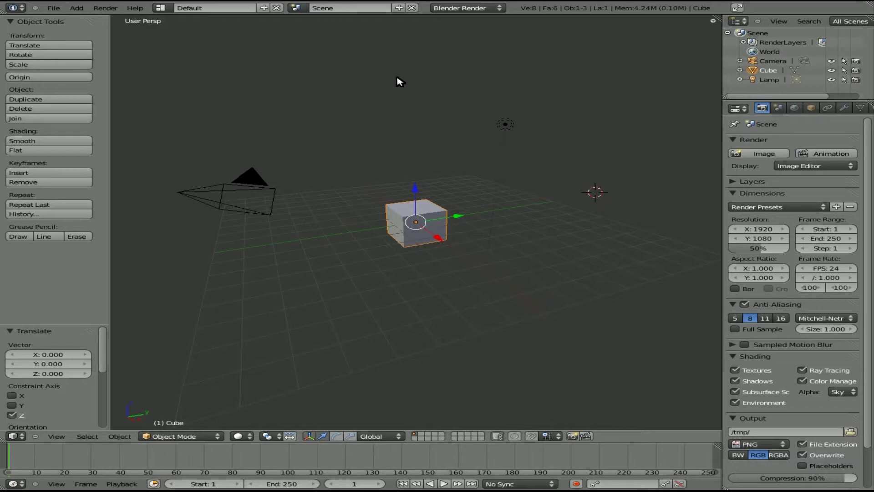
left_click(363, 86)
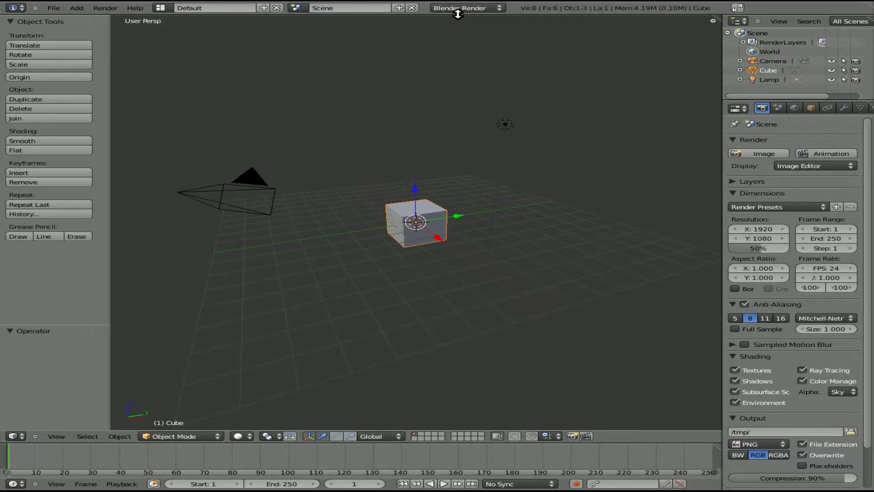
Switch to the Blender Game engine and the Game Logic layout, zoomed to show the Sensors column
left_click(473, 8)
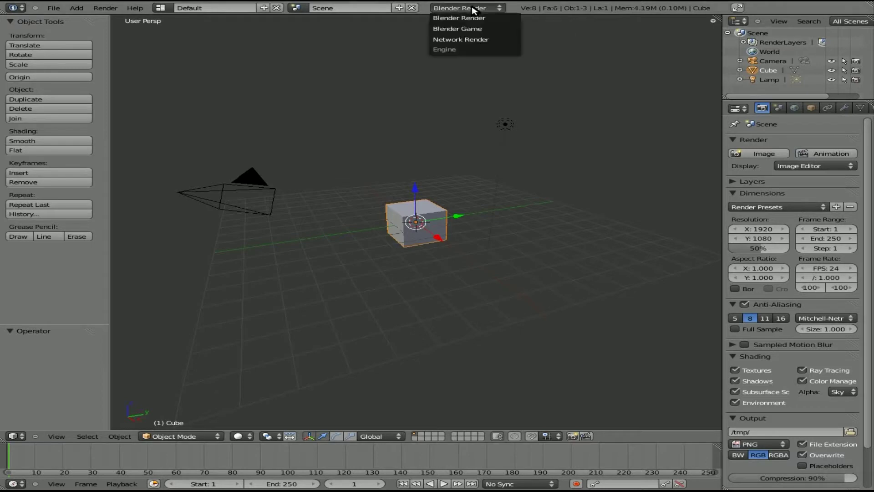
left_click(468, 29)
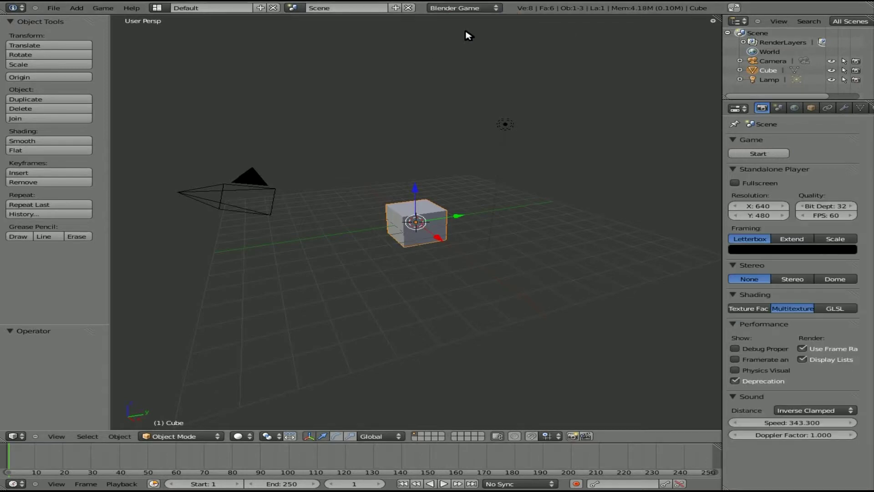
left_click(161, 9)
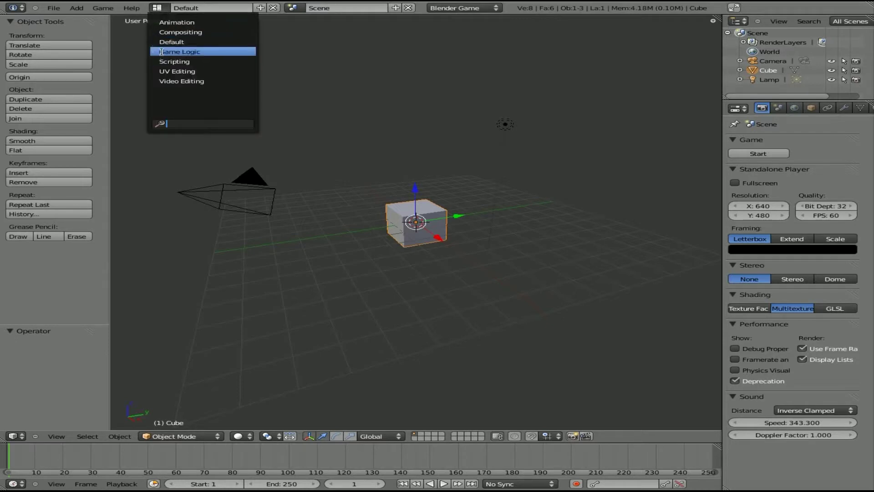
left_click(161, 52)
scroll(389, 155, "up", 8)
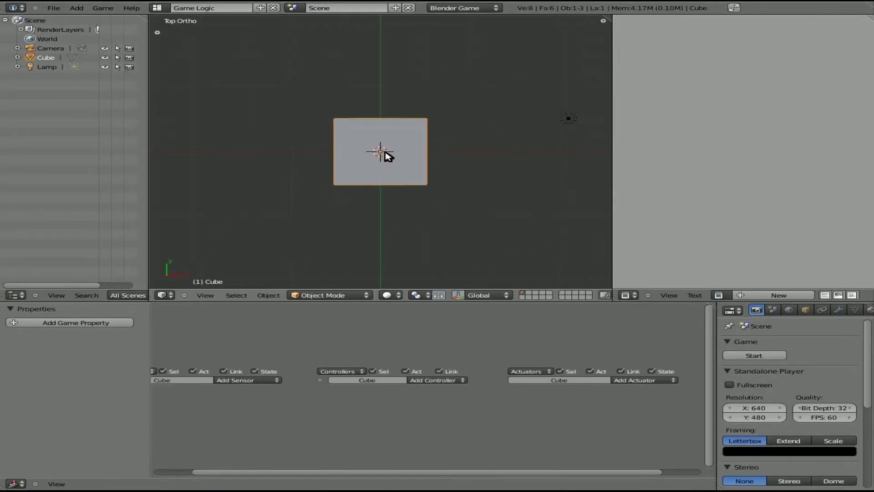
scroll(389, 155, "up", 2)
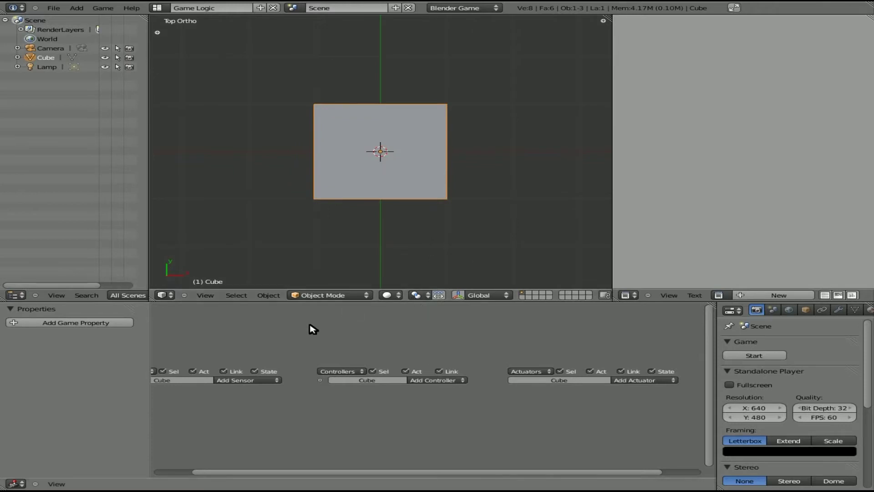
middle_click_drag(309, 325, 355, 317)
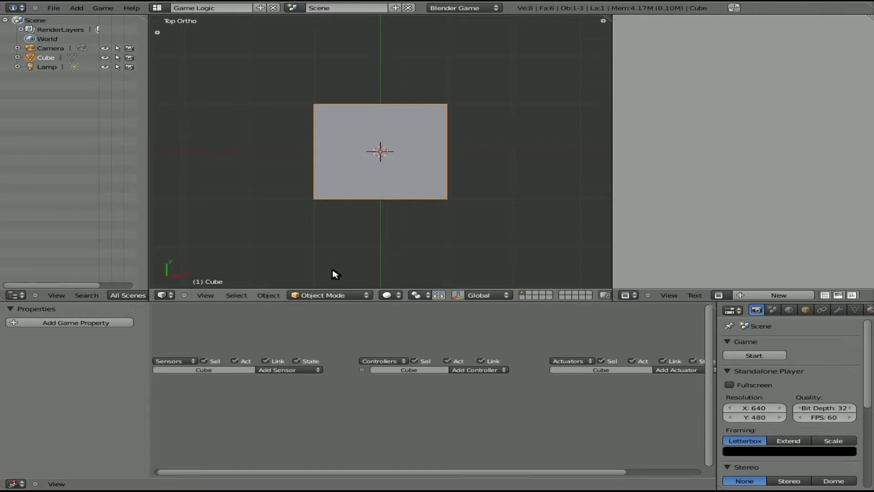
Add a Keyboard sensor to the cube with its Key field cleared and All Keys enabled
left_click(303, 370)
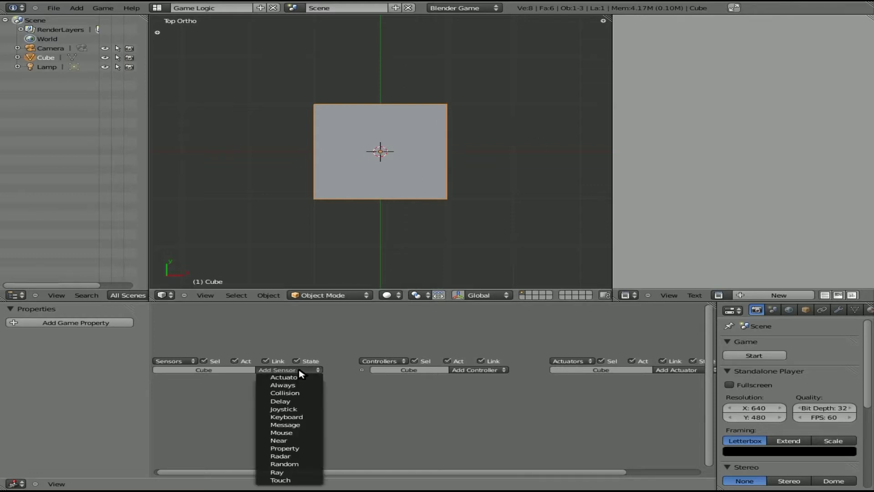
left_click(303, 417)
middle_click_drag(332, 412, 352, 375)
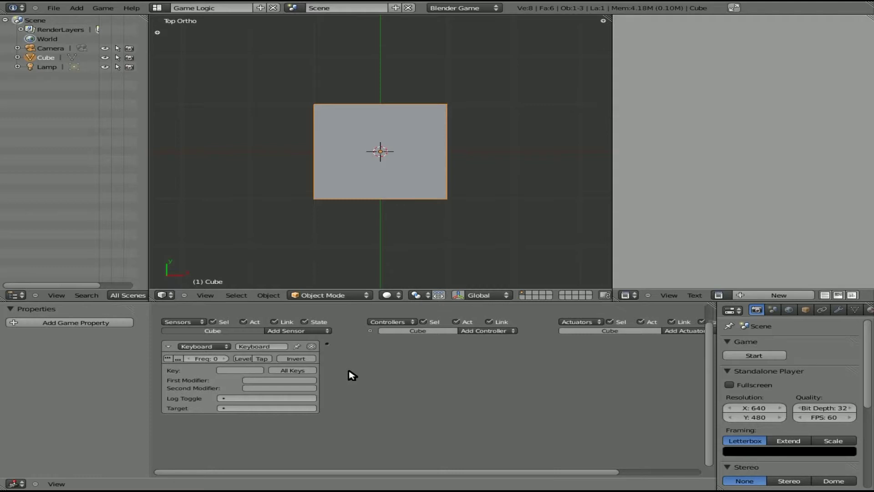
left_click(240, 370)
key("f")
left_click(248, 369)
key("BackSpace")
left_click(310, 373)
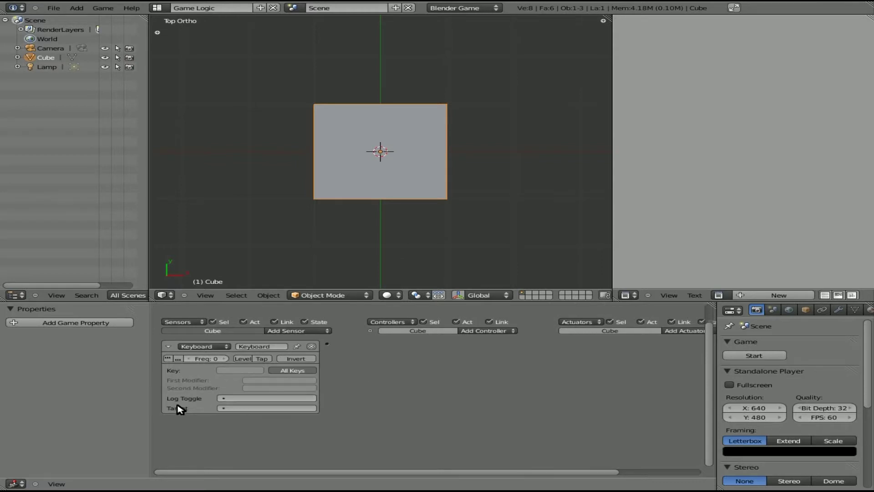
left_click(244, 398)
Add a String game property named keys with its debug display enabled
left_click(49, 323)
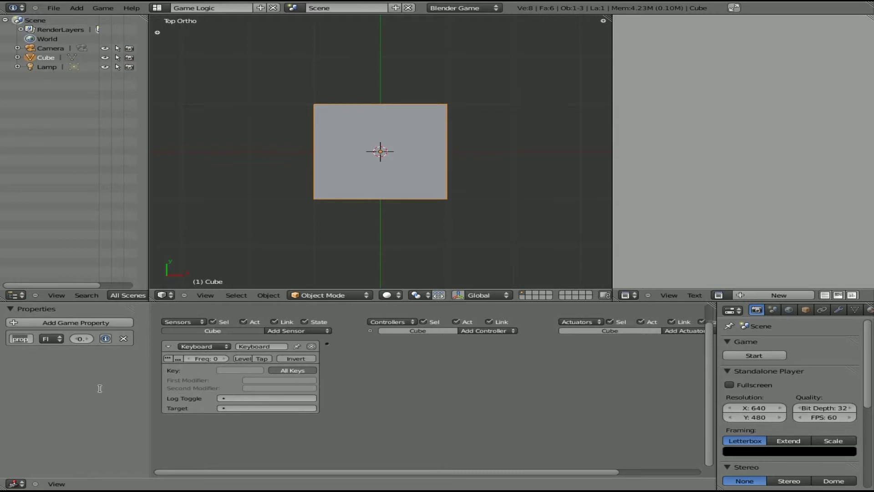
type("keys")
key("Return")
left_click(50, 338)
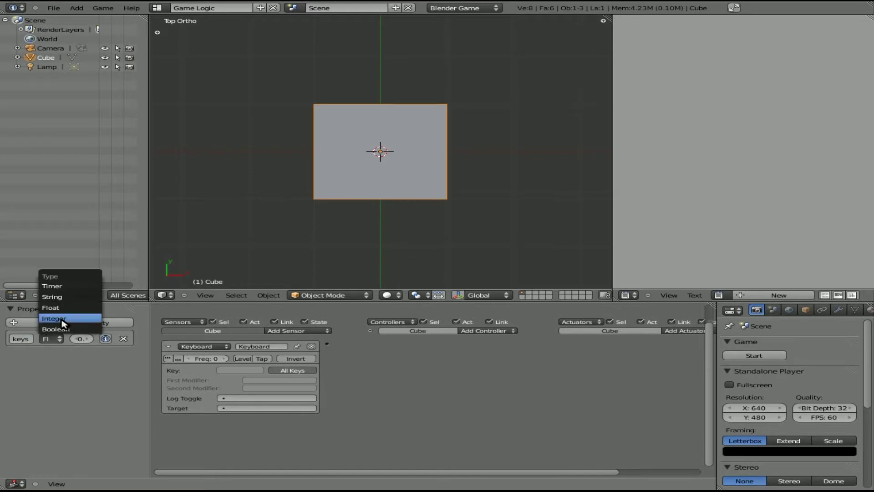
left_click(68, 298)
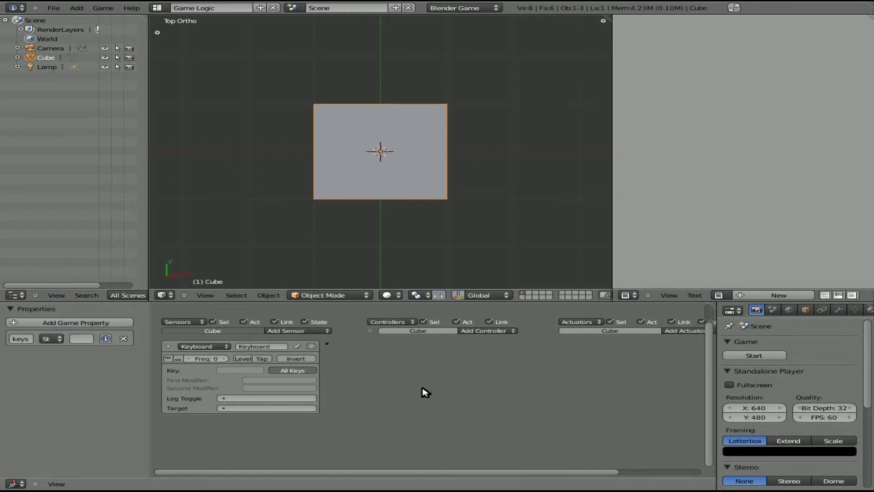
left_click(106, 340)
Set the Keyboard sensor's Log Toggle and Target both to the keys property
left_click(169, 347)
left_click(169, 347)
left_click(243, 399)
left_click(239, 412)
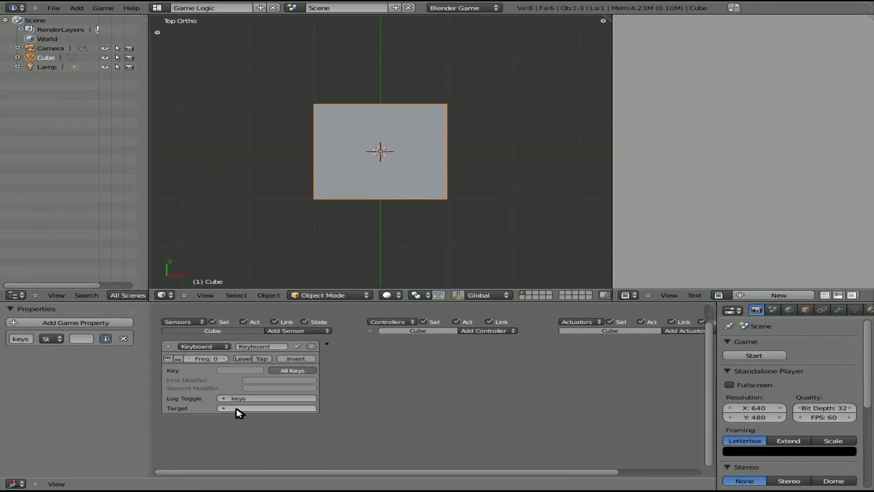
left_click(239, 409)
left_click(236, 418)
left_click(169, 347)
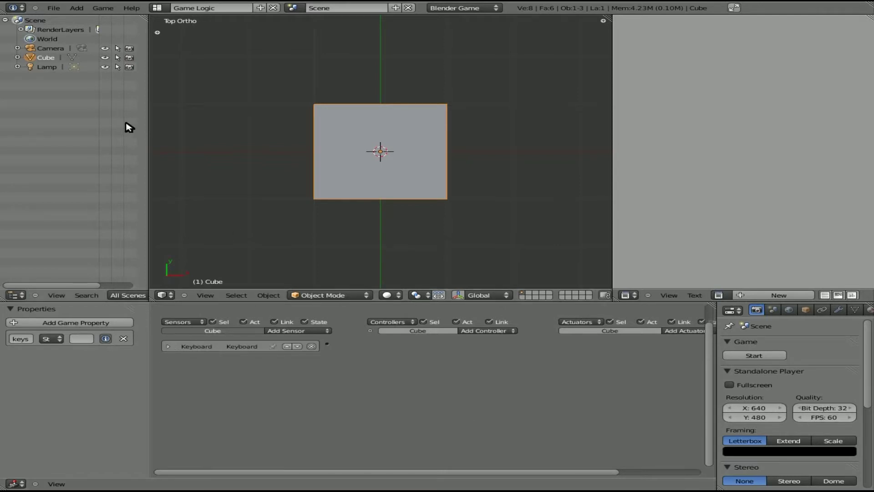
Enable Show Debug Properties, then test-run the game typing random letters into Cube.keys
left_click(104, 8)
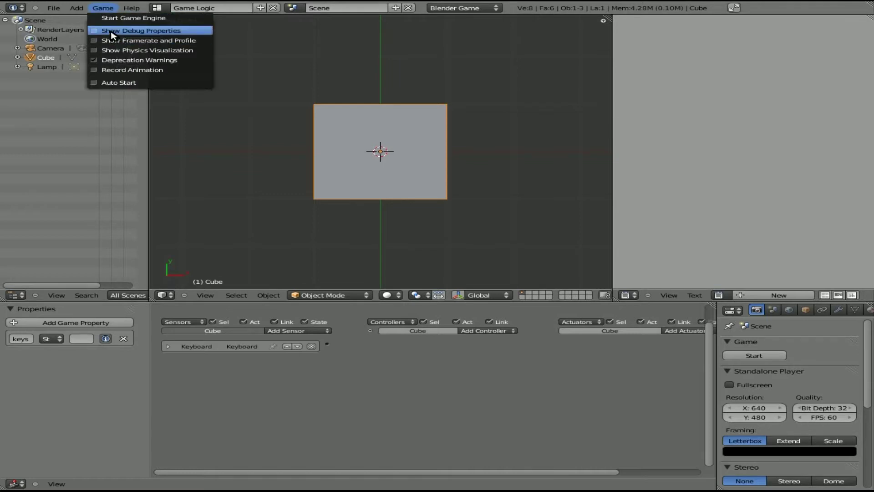
left_click(184, 30)
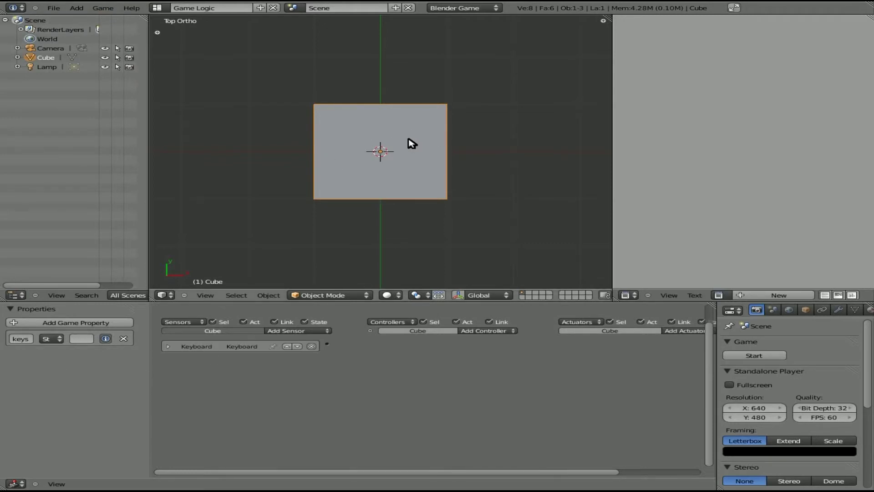
key("p")
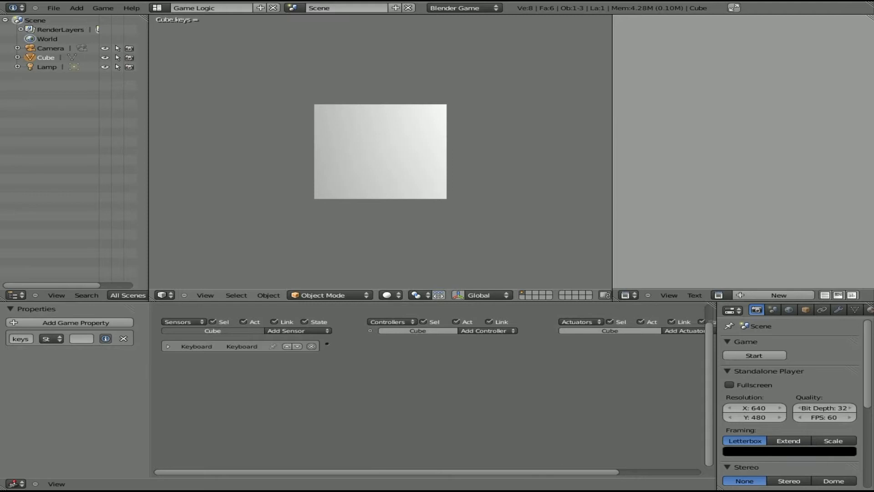
type("hjasfkjahsfajbsfuikajsbfckhjsgbcjaksbckaj")
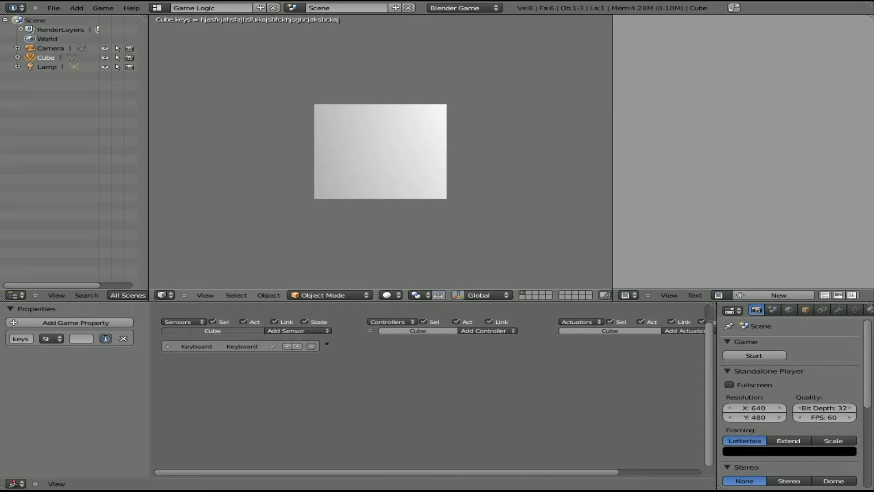
type("sbcajlksbflkashfn")
key("Escape")
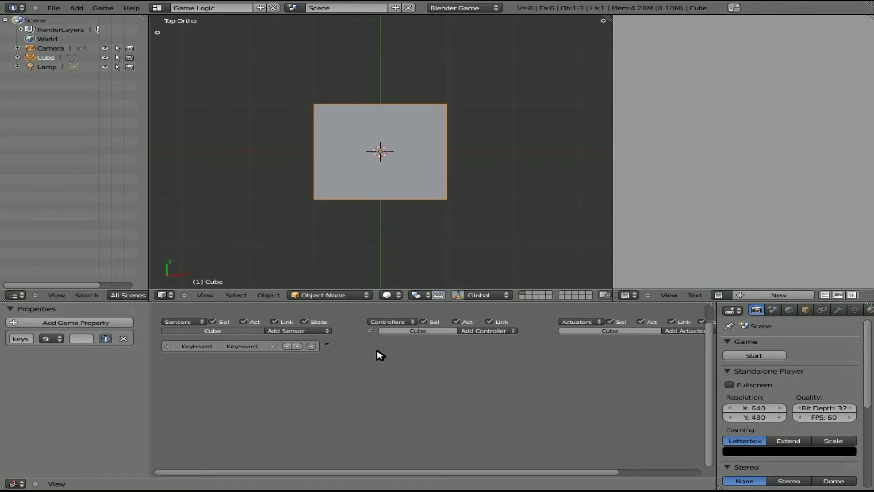
Add a Property sensor checking that keys equals 'spin'
left_click(309, 332)
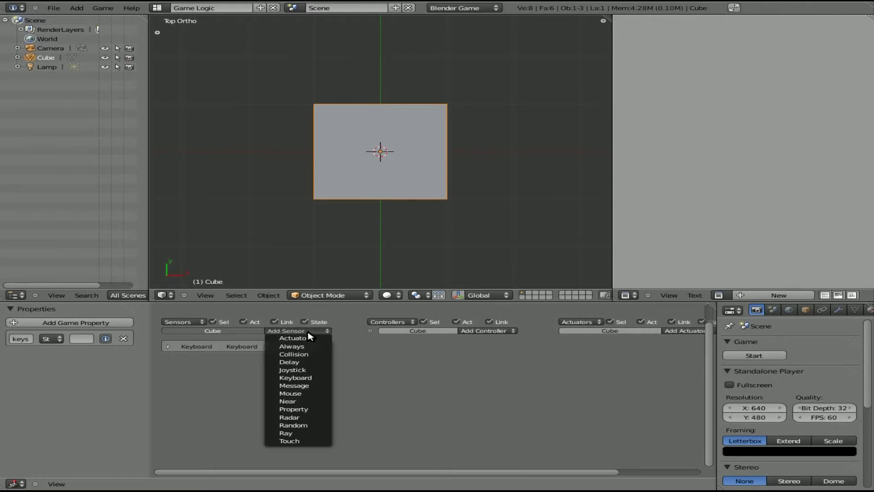
left_click(304, 409)
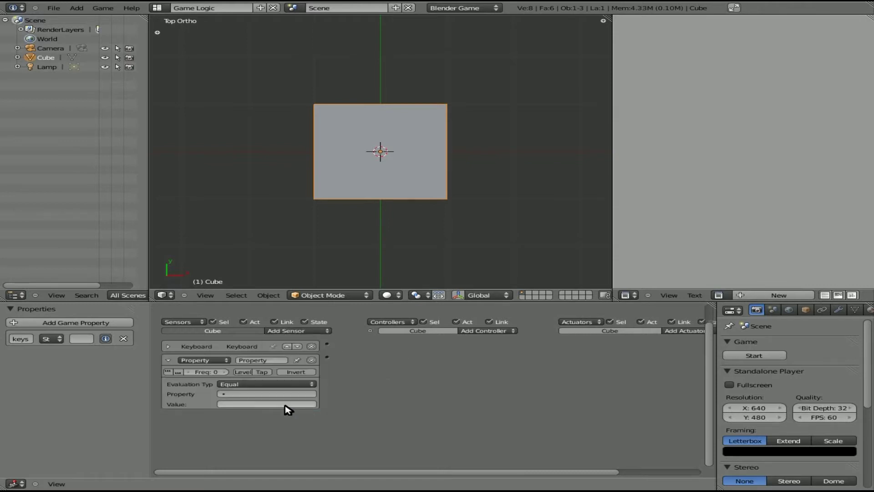
left_click(242, 394)
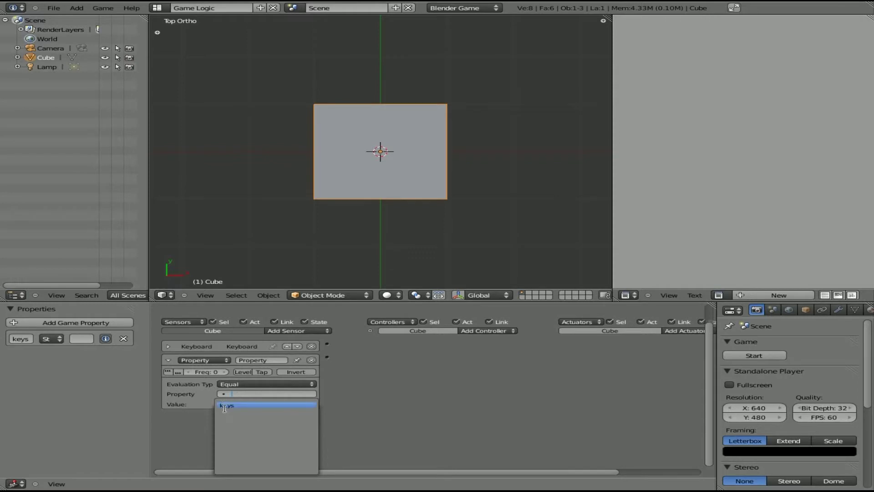
left_click(224, 405)
left_click(236, 403)
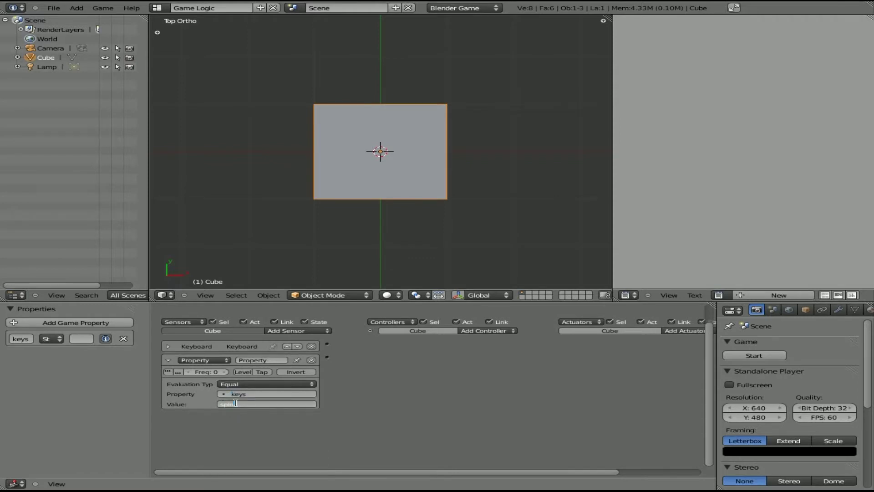
type("spin")
Add an And controller and a Motion actuator, wiring Property sensor → And → Motion
left_click(486, 331)
left_click(484, 338)
left_click(676, 331)
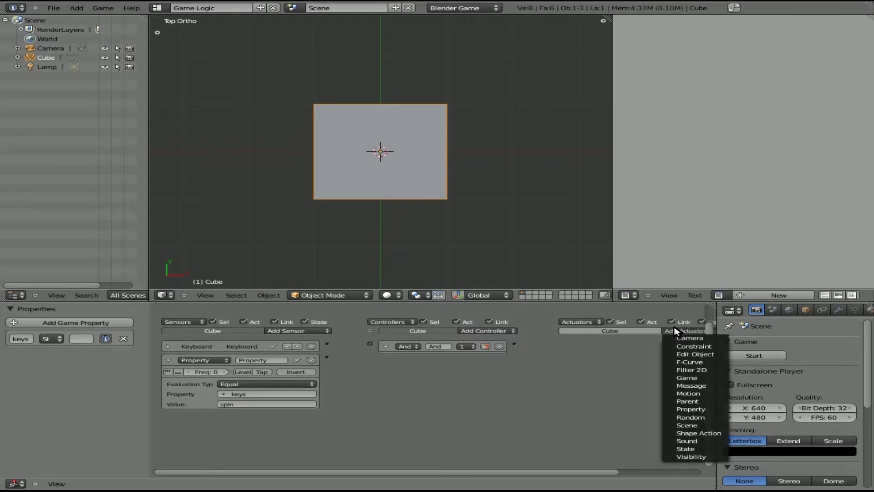
left_click(690, 393)
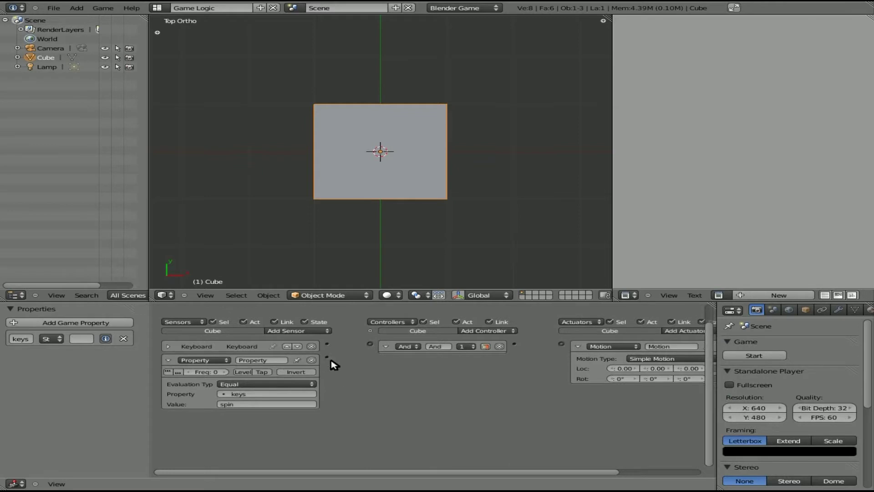
left_click_drag(328, 356, 369, 344)
left_click_drag(514, 344, 561, 344)
left_click(701, 378)
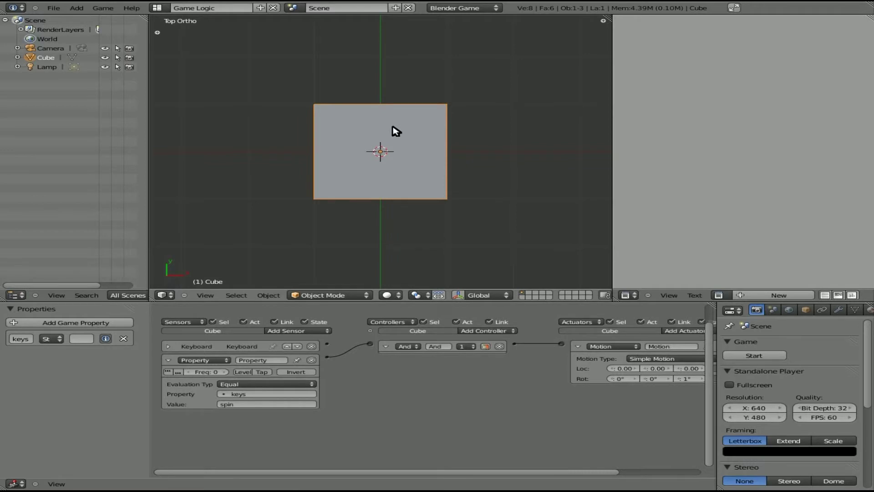
key("p")
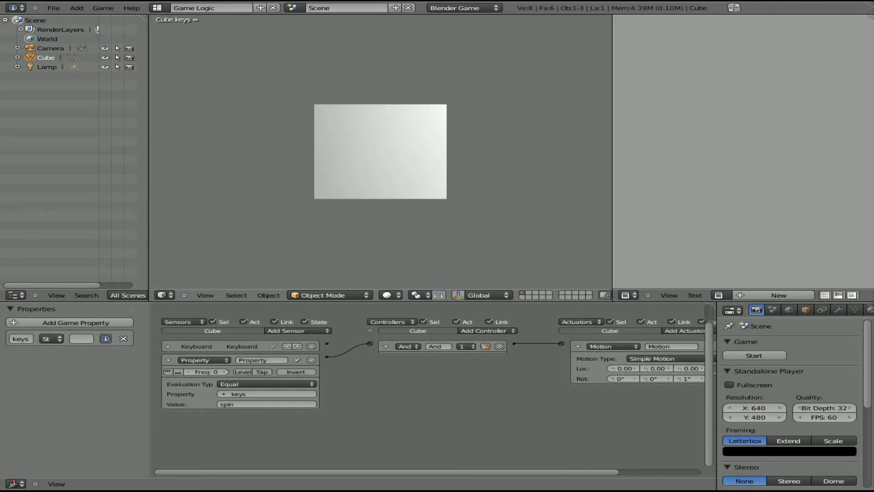
type("in")
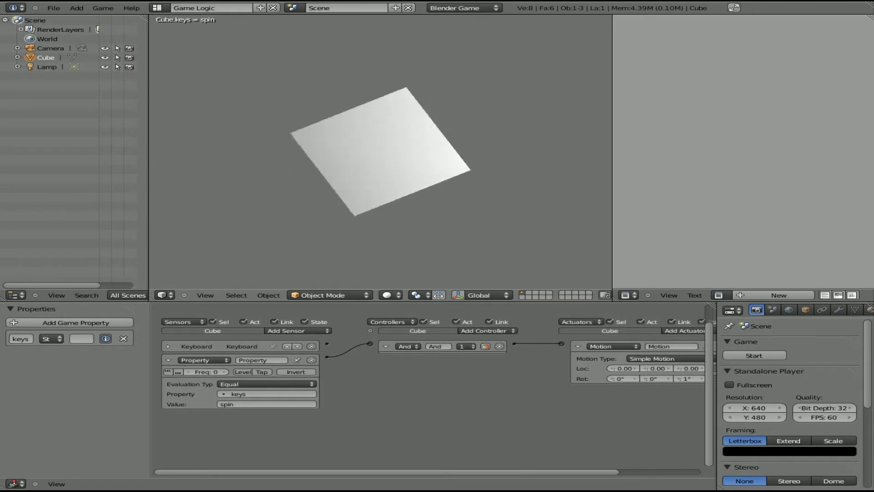
type("jsdhfkj")
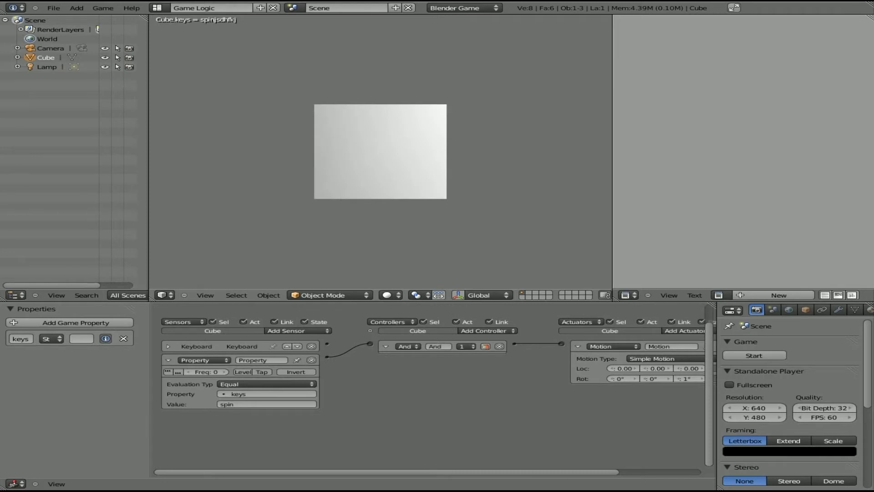
key("Escape")
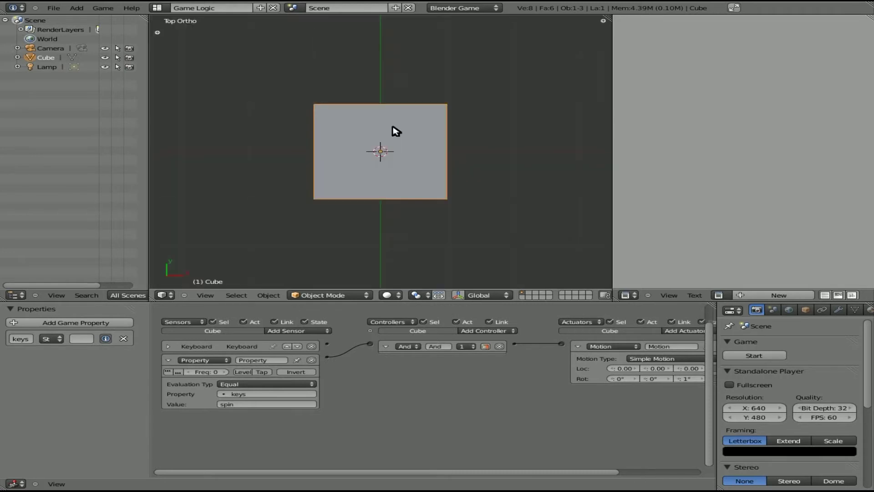
key("p")
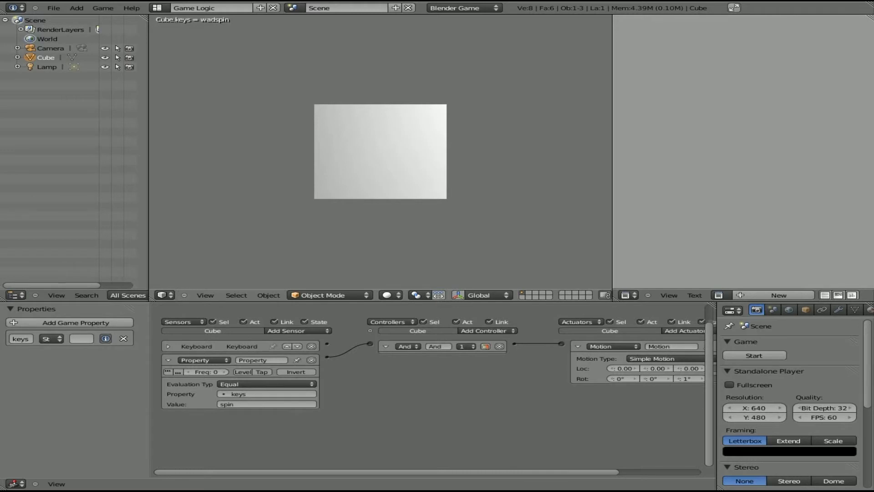
key("Escape")
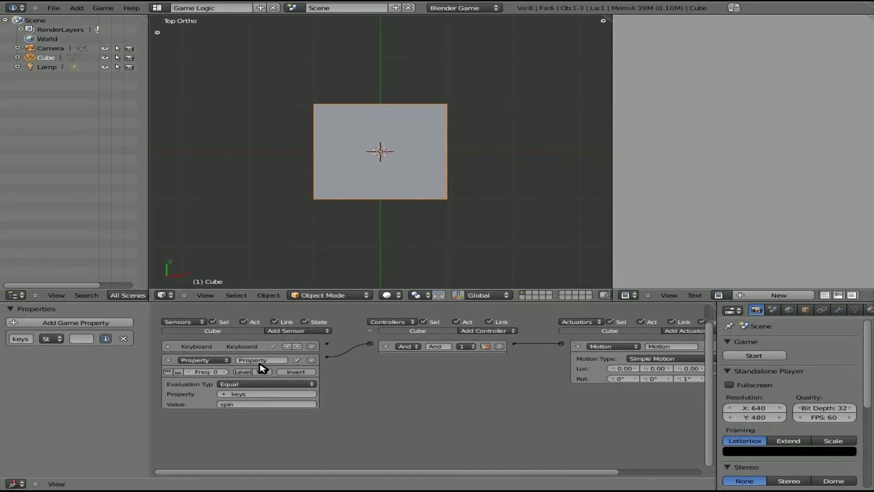
Collapse the existing sensors and add a new Keyboard sensor triggered by F9
left_click(169, 347)
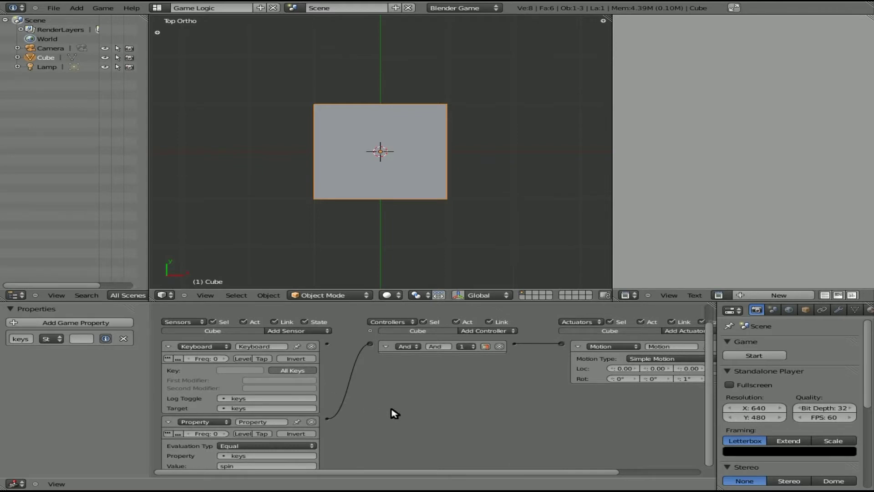
middle_click_drag(410, 410, 422, 396)
left_click(174, 327)
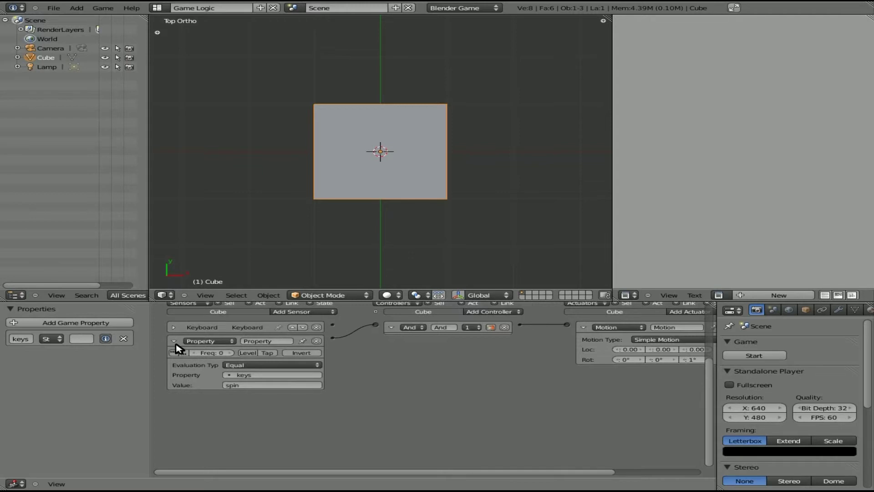
left_click(174, 341)
left_click(329, 316)
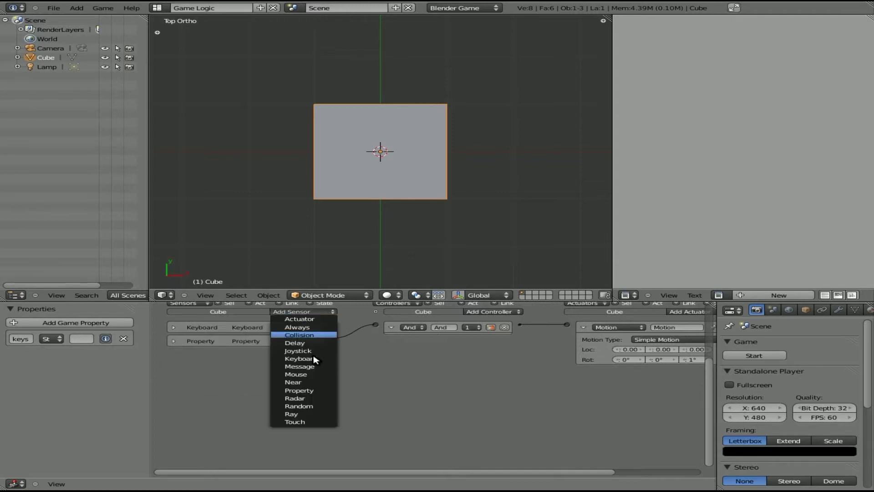
left_click(317, 359)
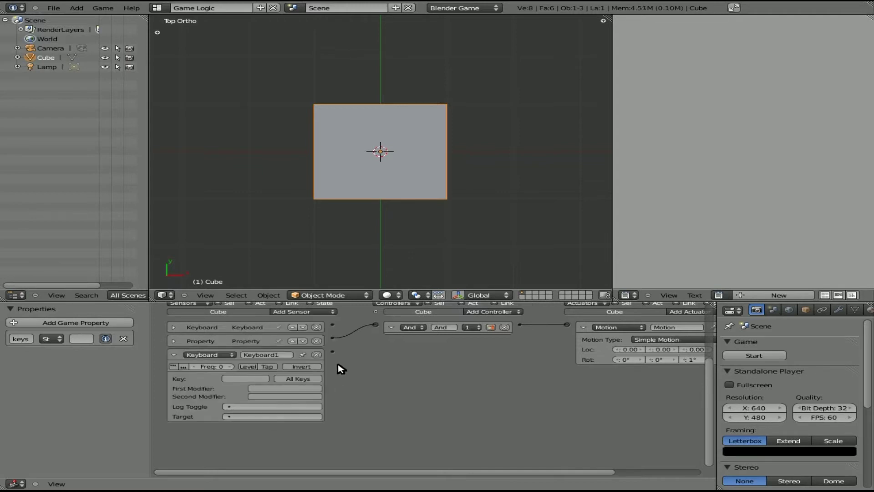
left_click(249, 379)
key("F5")
Add a second And controller and a Property actuator targeting keys, and link them to the F9 sensor
left_click(498, 312)
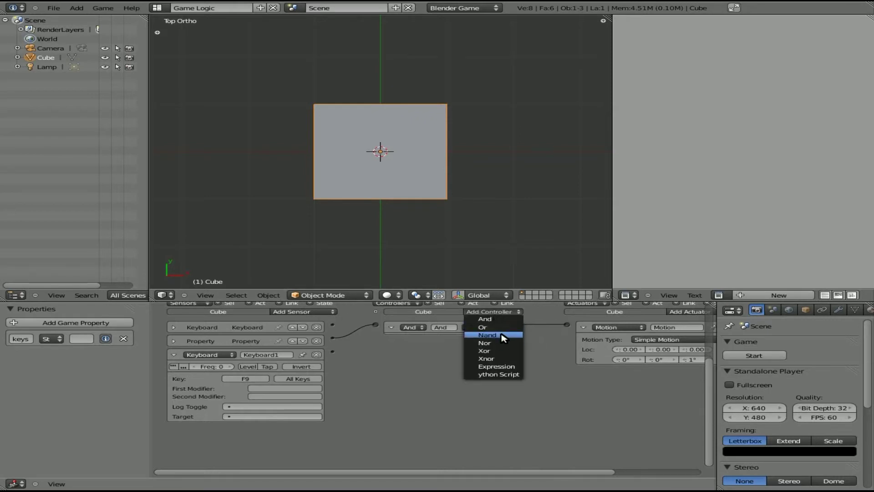
left_click(500, 317)
key("Home")
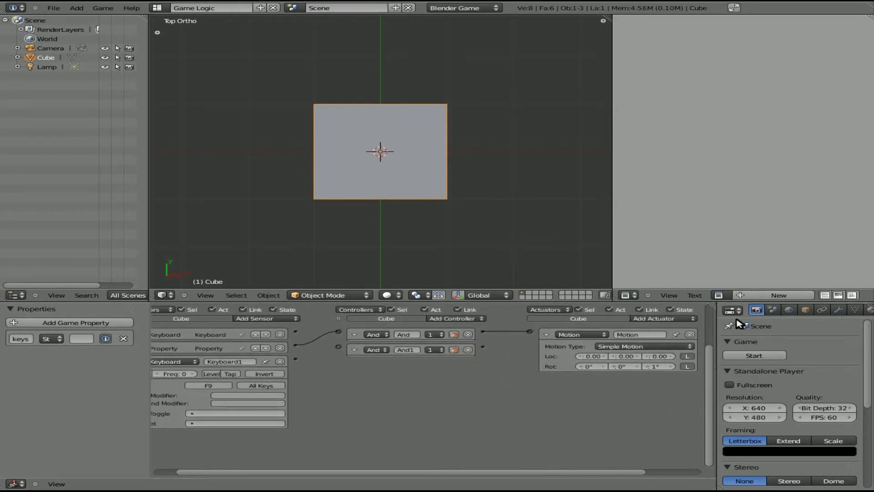
left_click(672, 318)
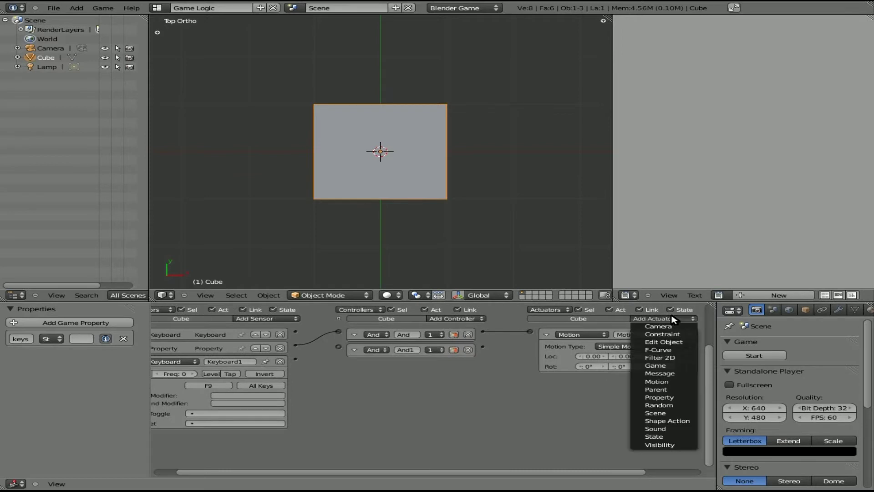
left_click(668, 397)
left_click(631, 402)
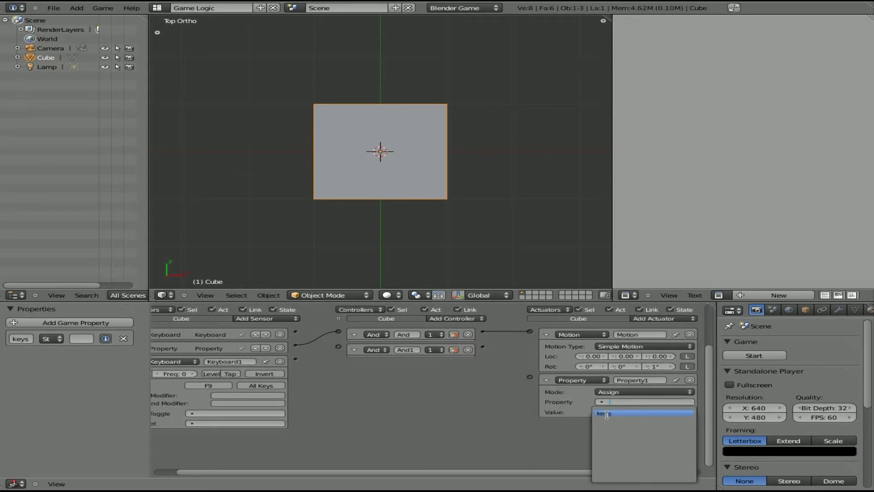
left_click(620, 412)
left_click_drag(296, 359, 338, 347)
left_click_drag(482, 347, 529, 377)
left_click(621, 412)
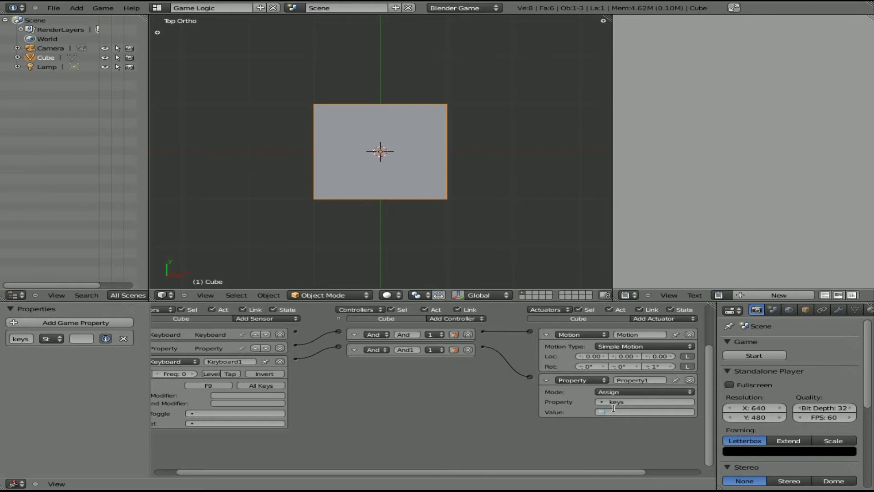
key("Return")
key("p")
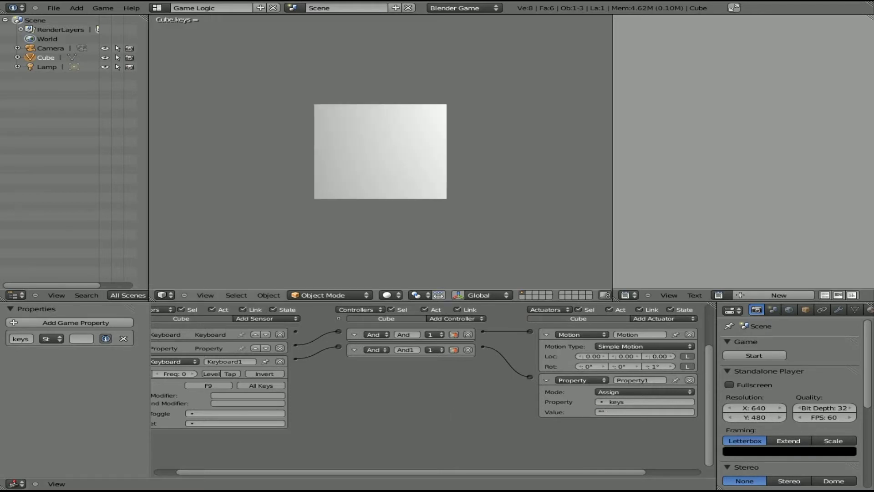
type("akjsdklsflanasknlnsf")
key("F9")
type("spin")
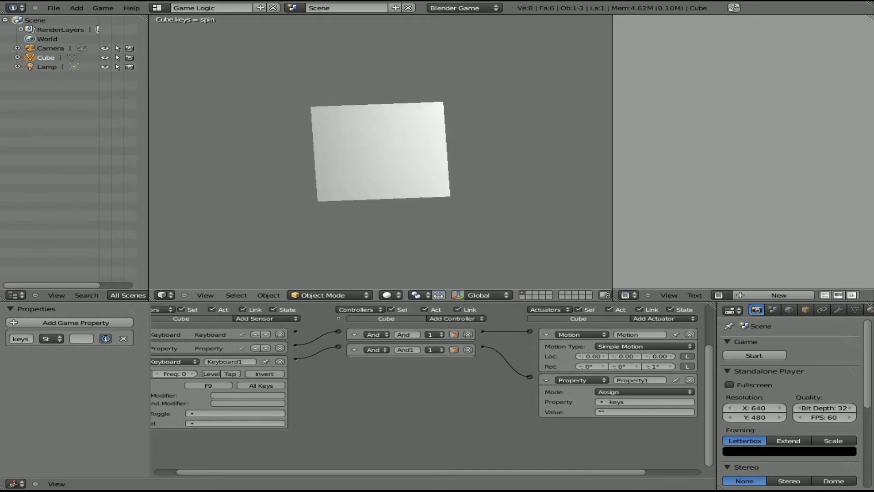
key("Escape")
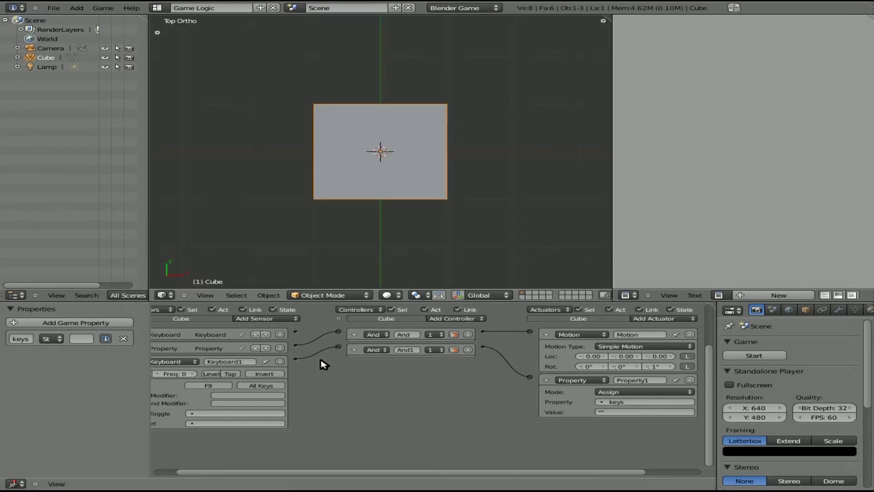
Change the reset sensor's key to I and the actuator's assigned value, then test-run the game
left_click(213, 387)
key("i")
left_click(619, 413)
key("Return")
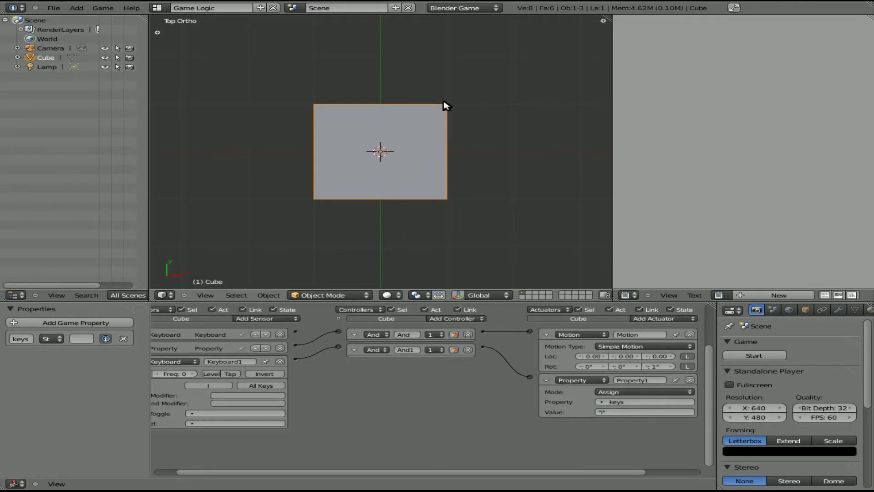
type("p")
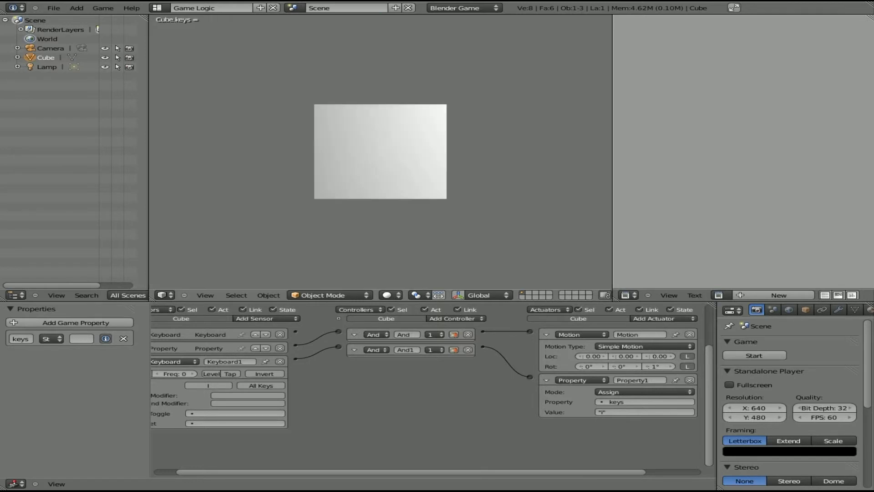
type("sukdhgskdhg")
type("i")
type("dfhghjdf")
key("Escape")
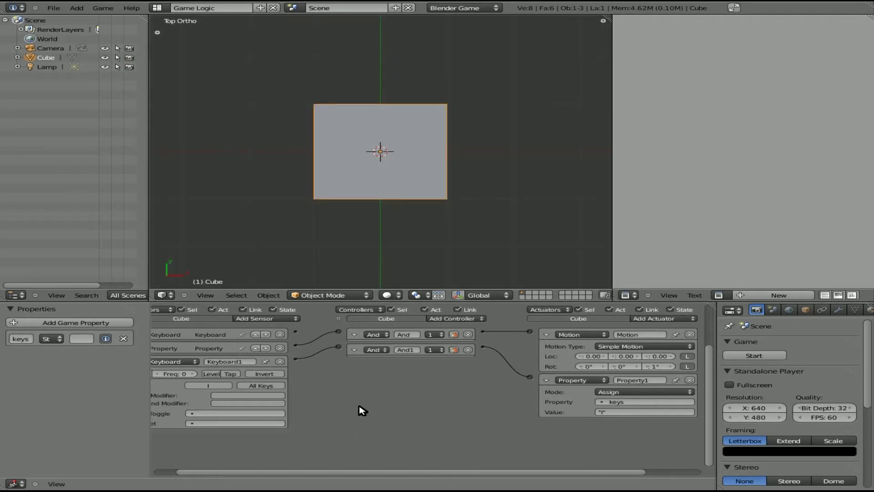
middle_click_drag(389, 403, 468, 401)
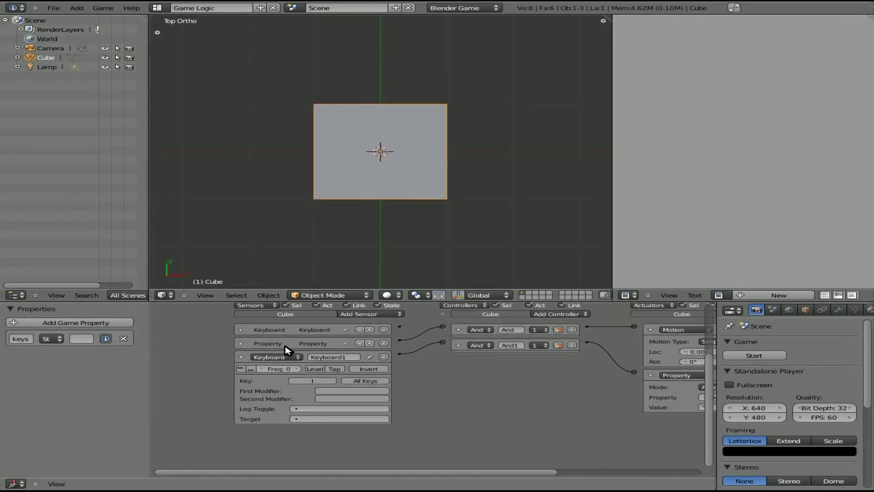
left_click(241, 344)
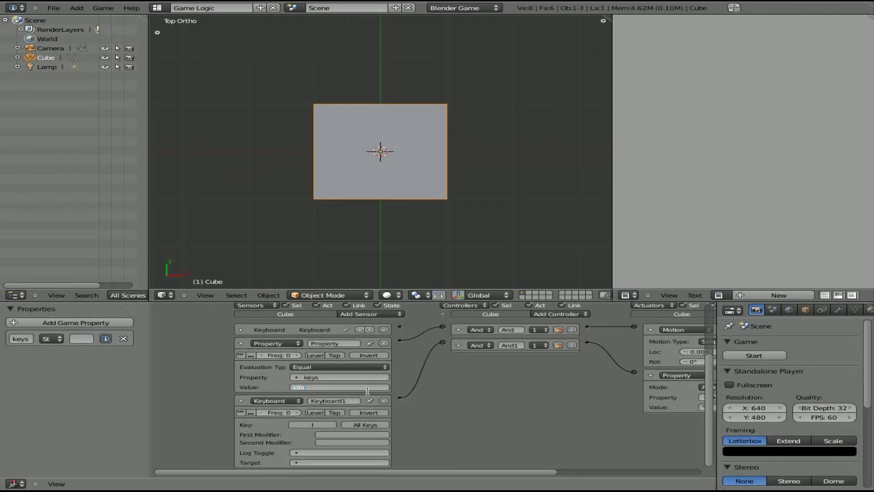
middle_click_drag(605, 383, 440, 351)
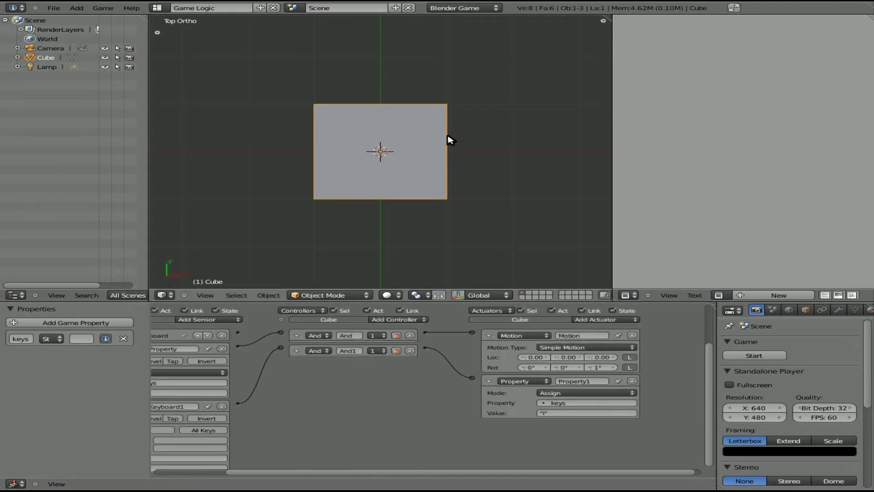
type("p")
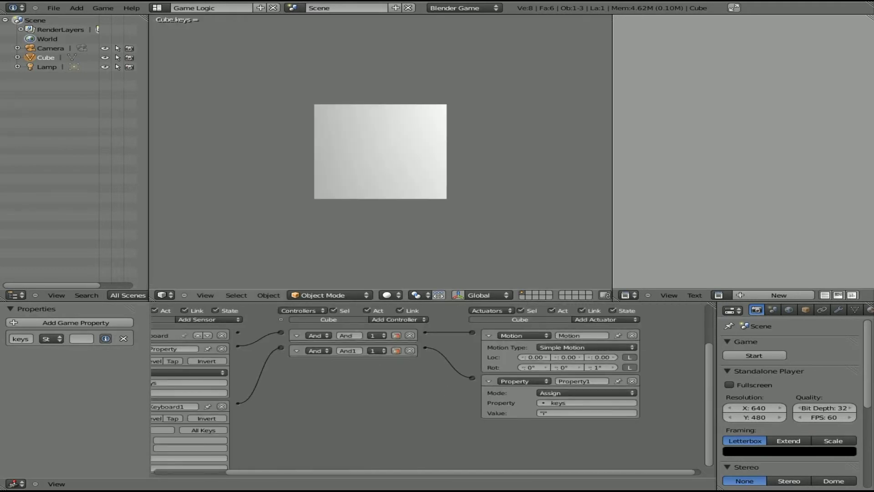
type("jsdnhgkjsdbg")
type("idfa")
type("jskdnvjk")
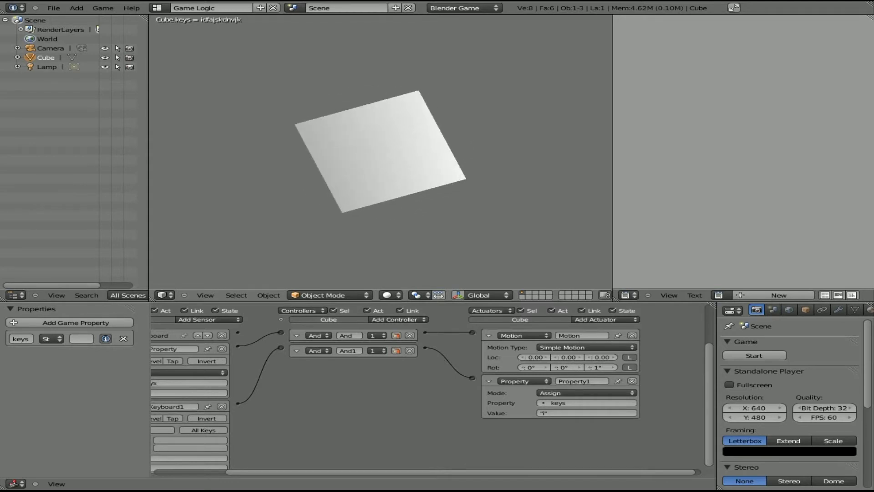
Stop the game and change the Property sensor's cheat value to 'idle'
key("Escape")
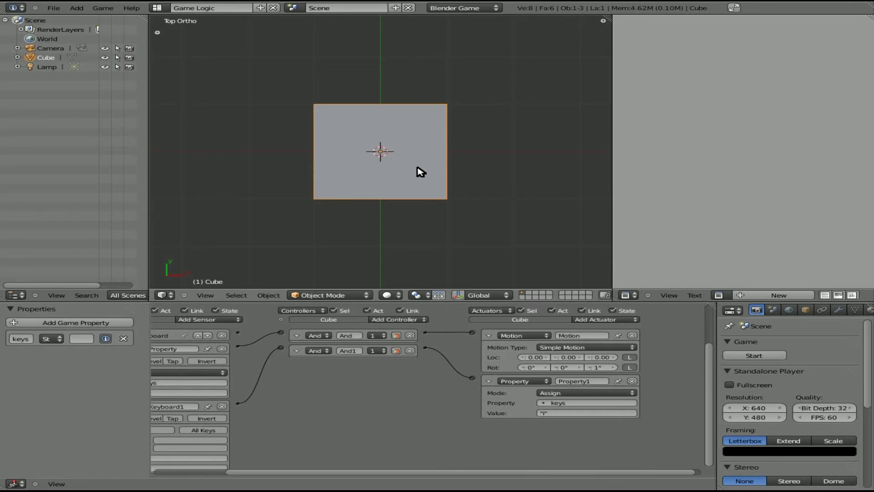
middle_click_drag(357, 413, 422, 407)
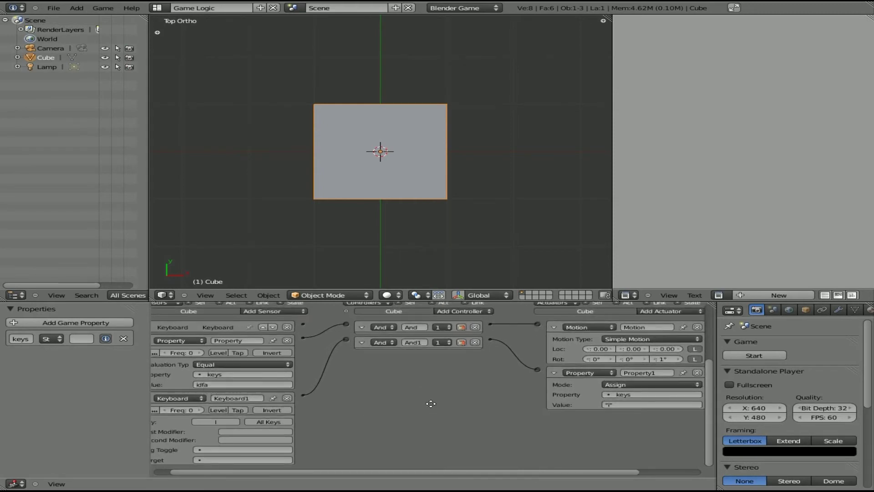
scroll(428, 403, "left", 2, "ctrl")
left_click(273, 384)
type("idle")
key("Return")
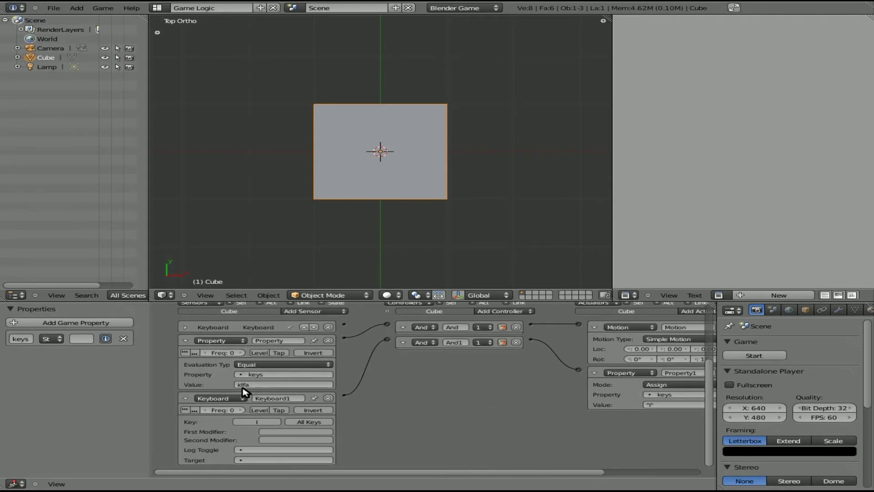
Replace the Motion actuator with a new Property actuator
middle_click_drag(507, 390, 347, 397)
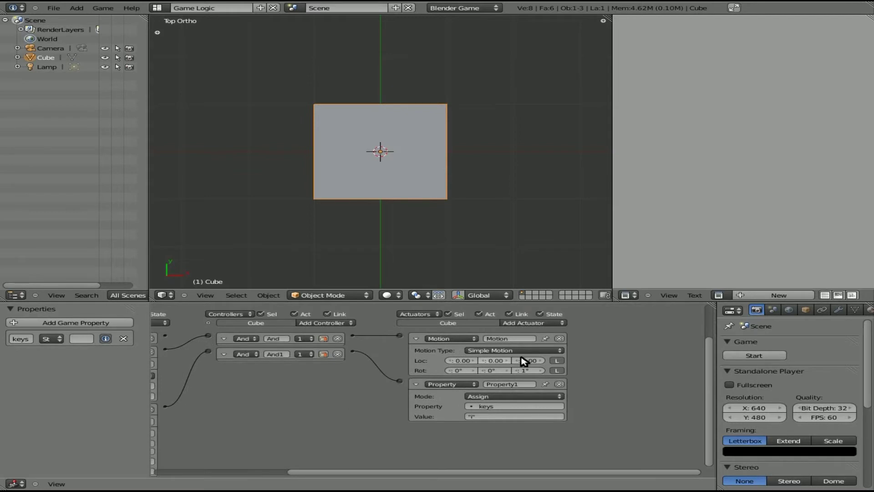
left_click(559, 338)
left_click(552, 322)
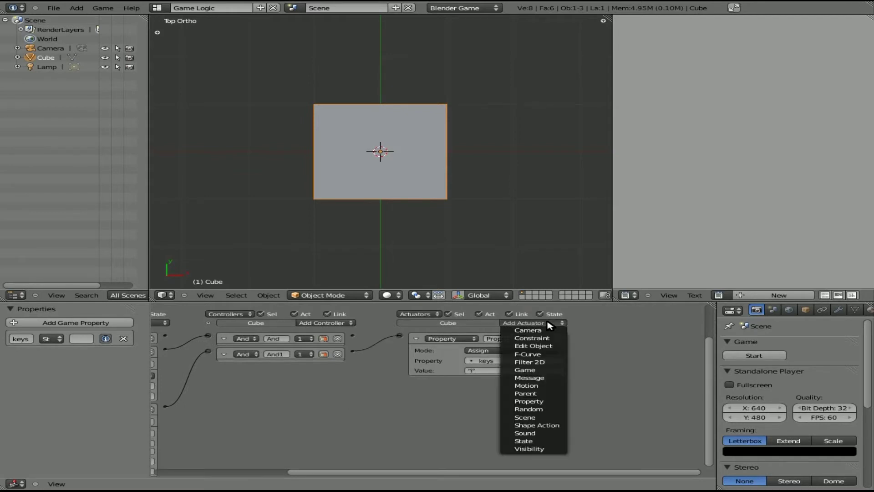
left_click(528, 401)
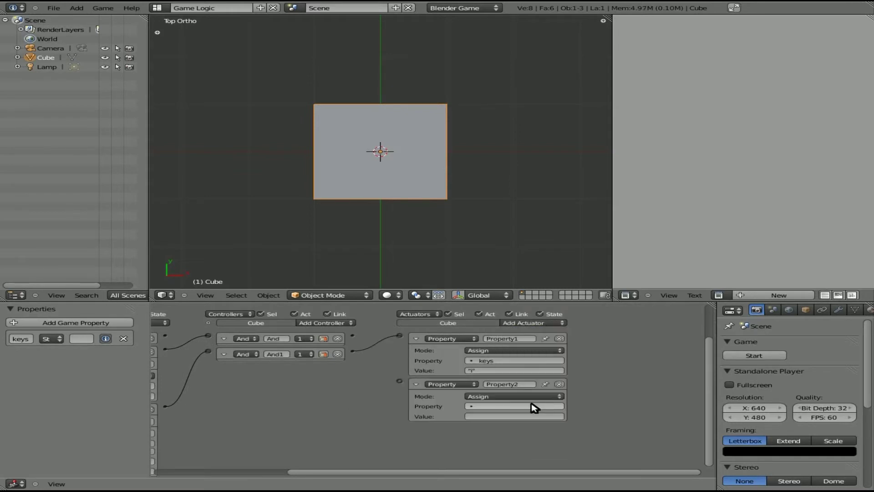
Add a new game property and start renaming it GodMode
left_click(40, 323)
left_click(25, 357)
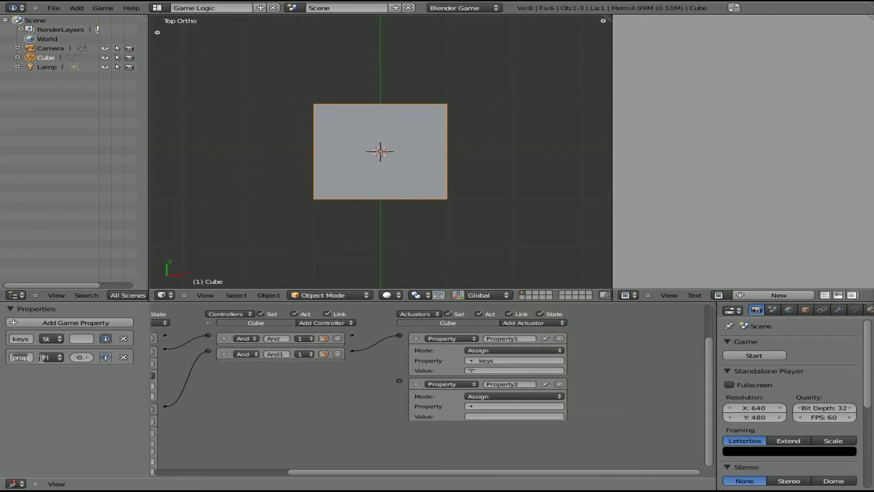
type("G")
Make GodMode a String property with starting value OFF
key("Return")
left_click_drag(152, 390, 221, 388)
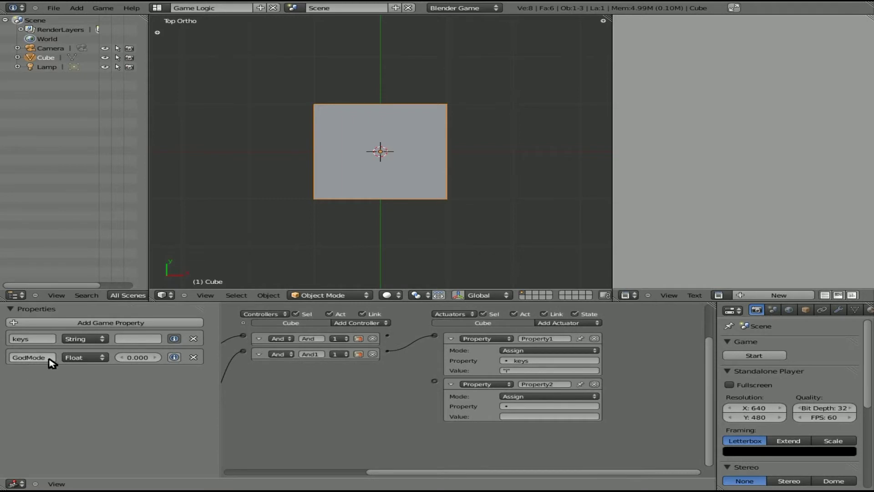
left_click(87, 357)
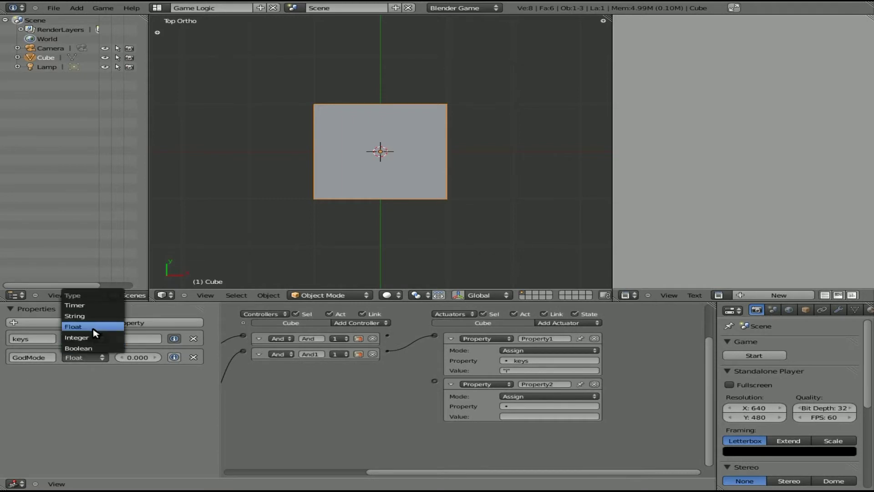
left_click(93, 337)
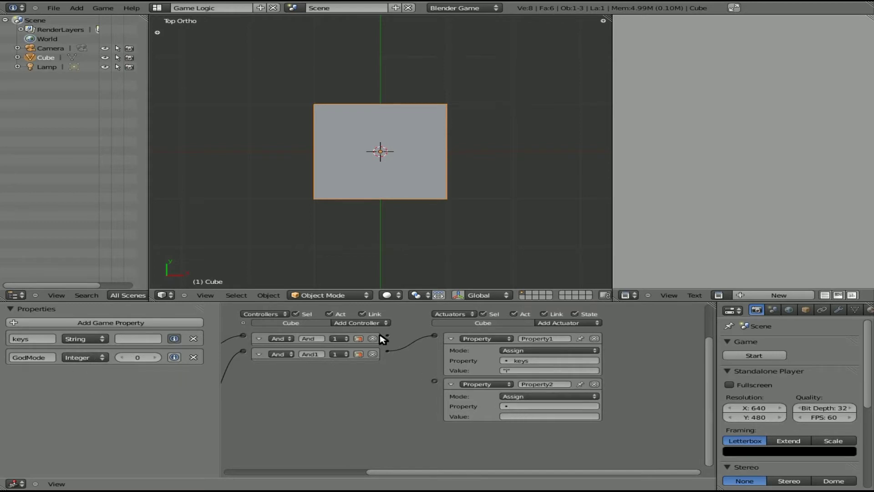
left_click(87, 357)
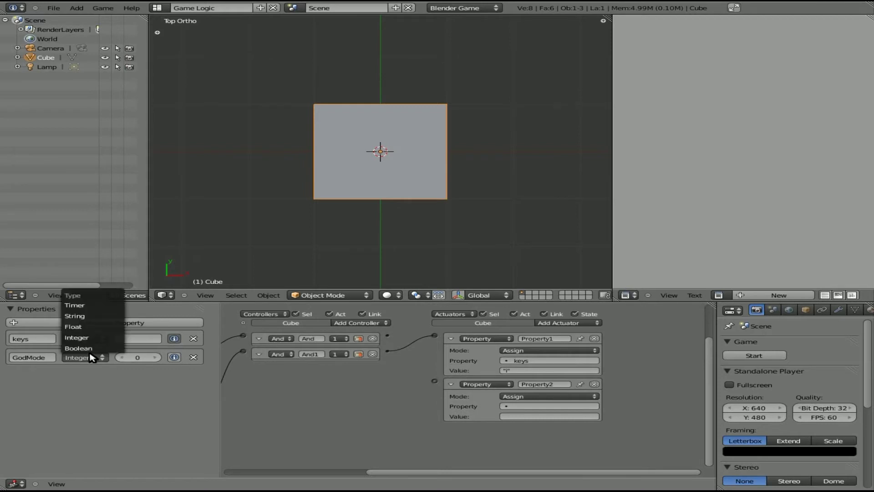
left_click(89, 319)
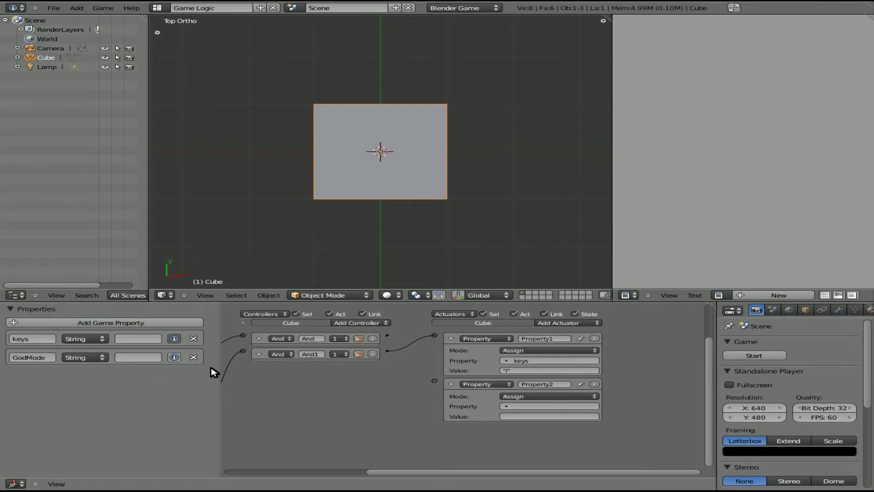
left_click(134, 356)
key("Return")
Change the Property sensor's cheat value to idqd
middle_click_drag(324, 386, 517, 375)
left_click(306, 390)
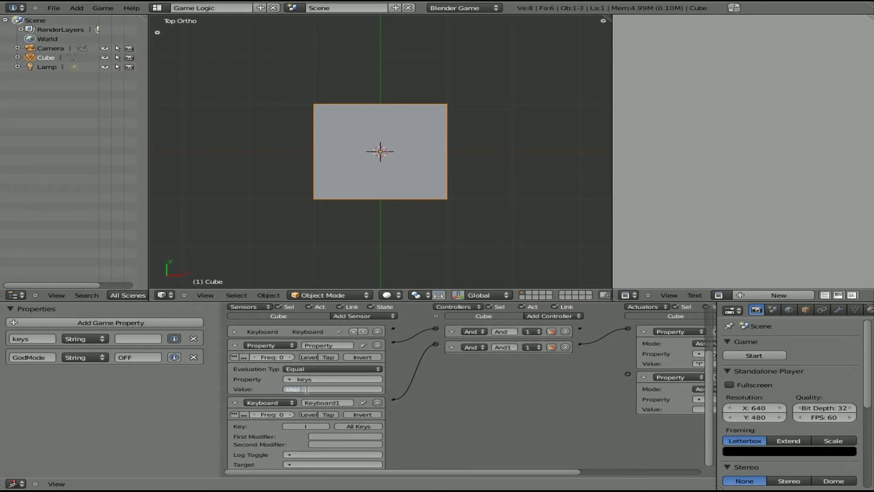
key("Return")
Link the And controller to the second Property actuator and set it to assign GodMode
left_click_drag(580, 328, 628, 377)
middle_click_drag(615, 404, 537, 396)
middle_click_drag(683, 446, 587, 427)
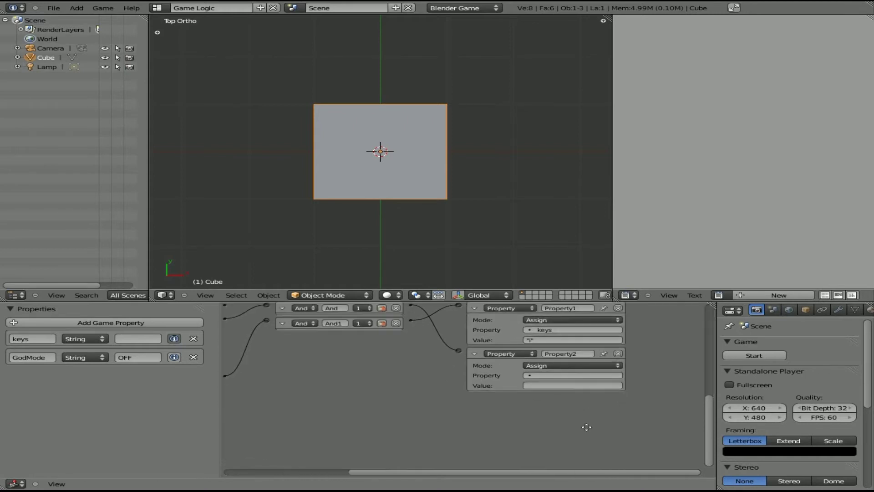
left_click(564, 375)
left_click(560, 386)
left_click(557, 385)
Set the actuator's assigned value to ON and show GodMode in the debug readout
key("Return")
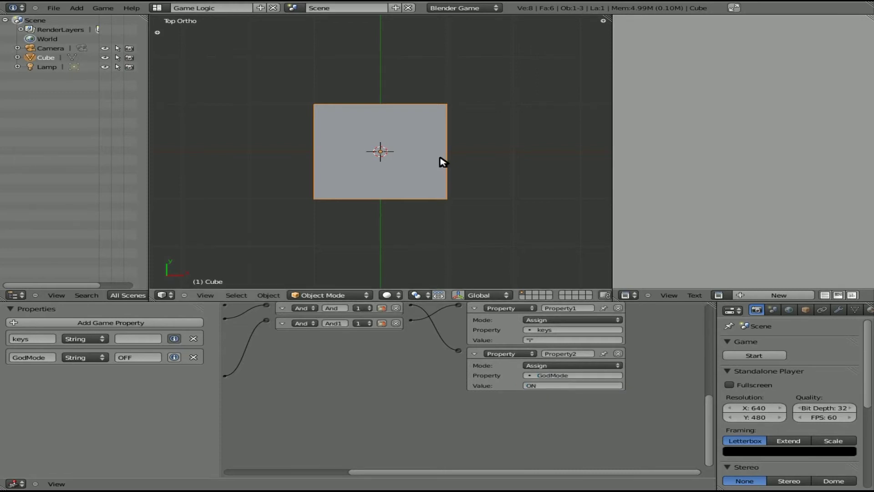
key("p")
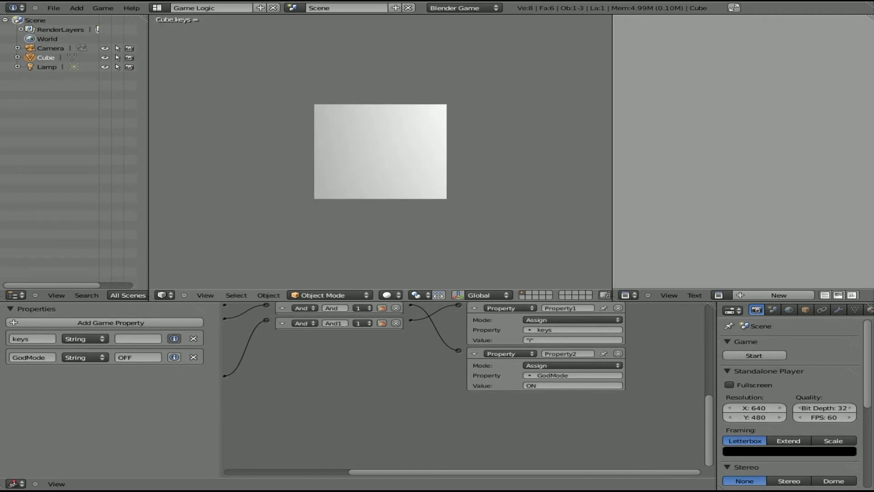
key("Escape")
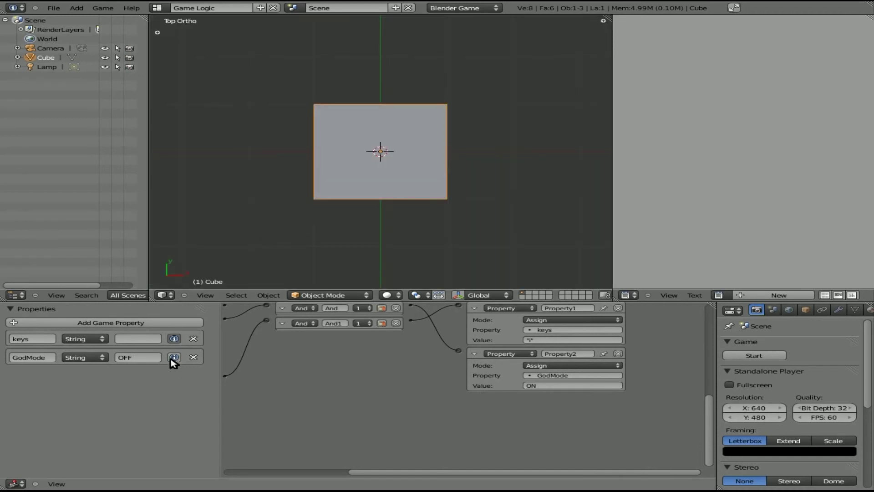
left_click(174, 357)
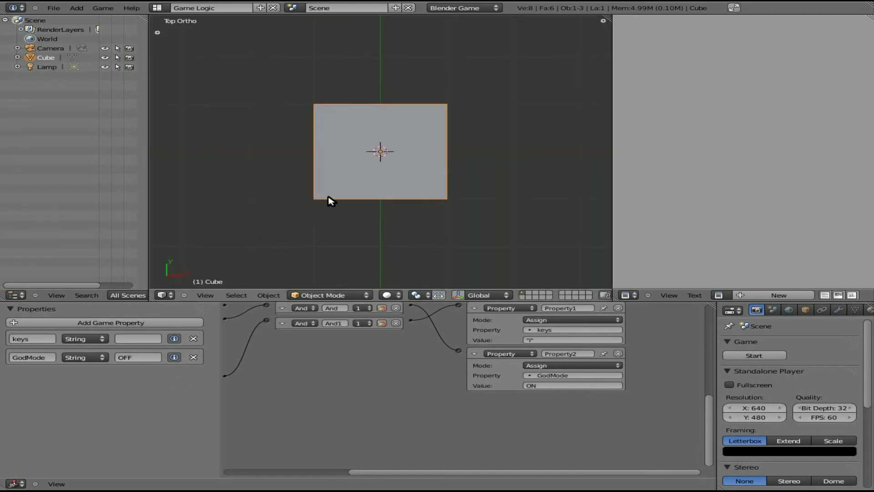
Test-run the game twice, typing the idqd cheat to watch GodMode switch to ON
type("p")
type("fbakjsbfasfbkjbas")
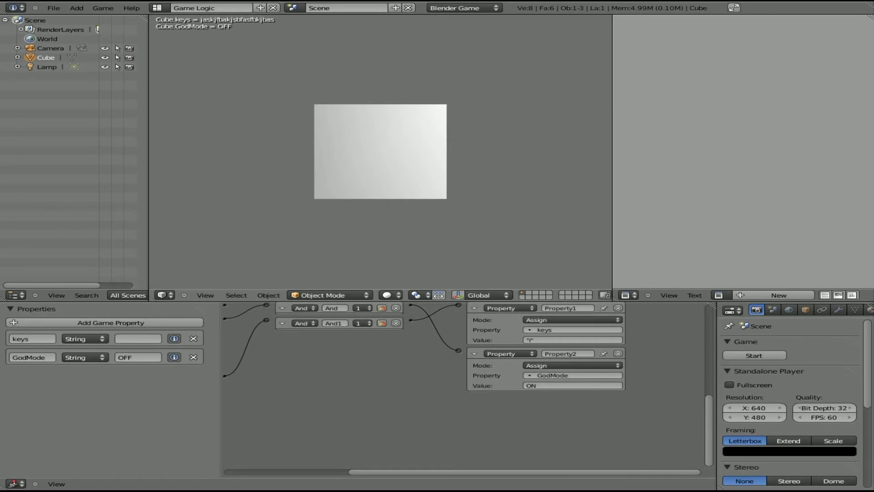
type("idqd")
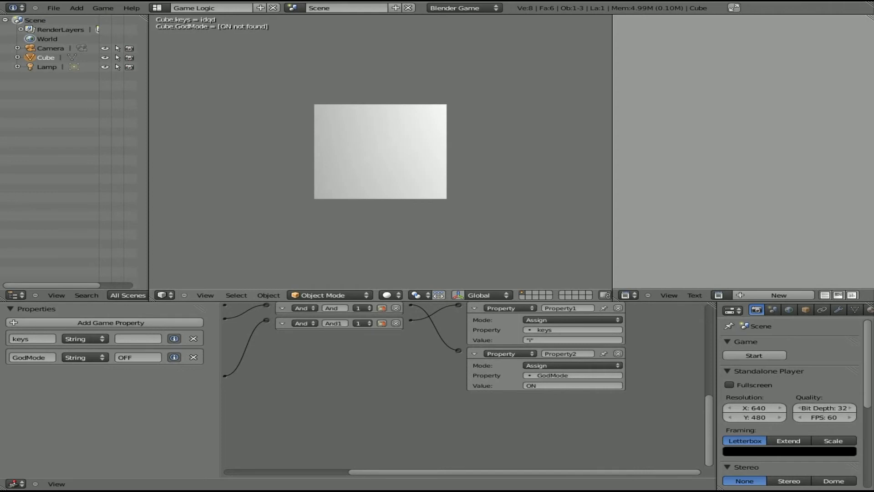
key("Escape")
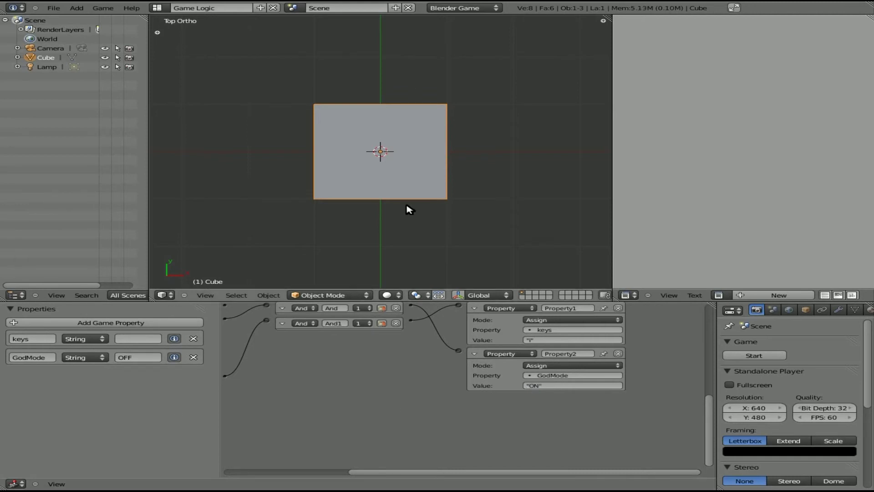
type("p")
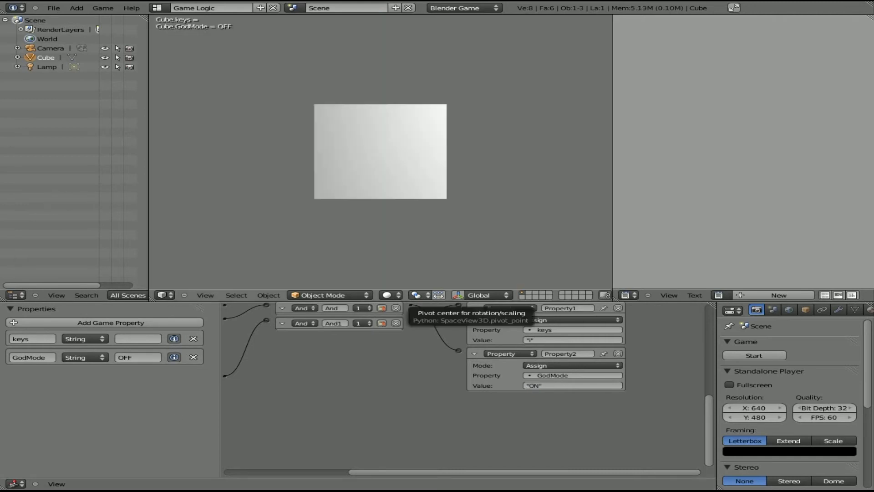
type("sjdfsndflkanfkansjfnaksnfjasnfkn")
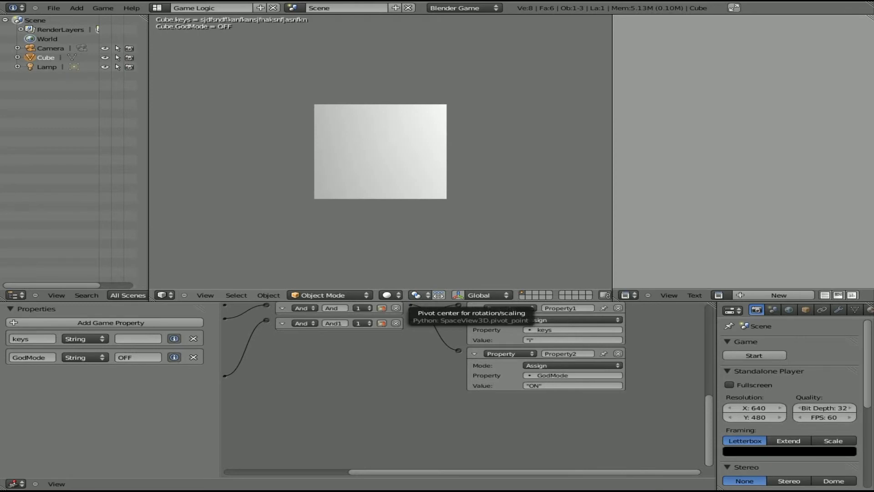
type("idqd")
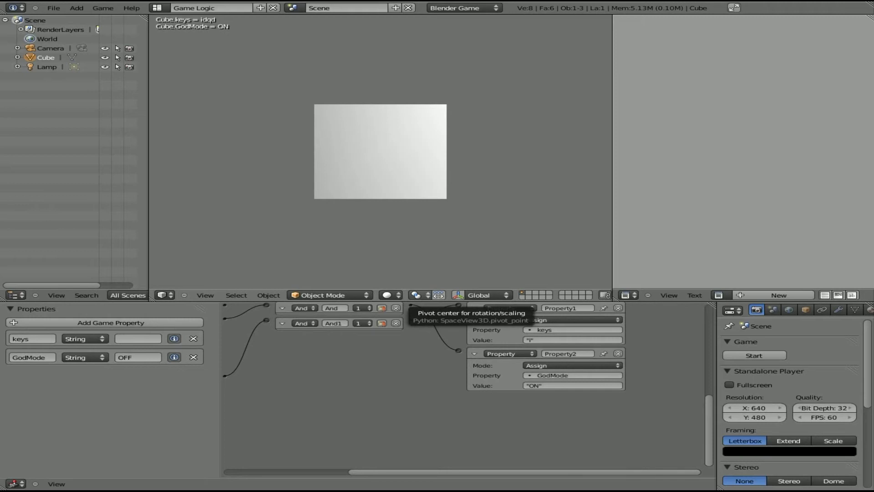
key("Escape")
middle_click_drag(373, 382, 571, 373)
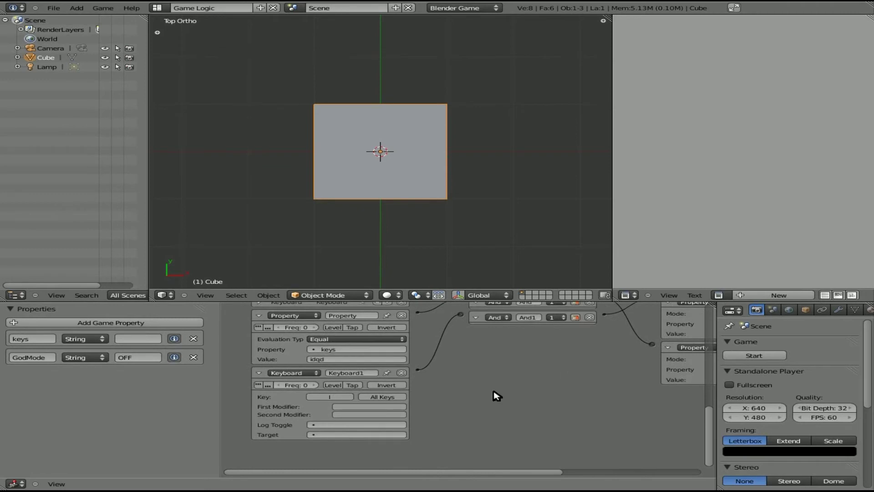
Collapse the existing sensors and add a Property sensor watching GodMode
left_click(259, 372)
left_click(259, 315)
key("Home")
left_click(383, 329)
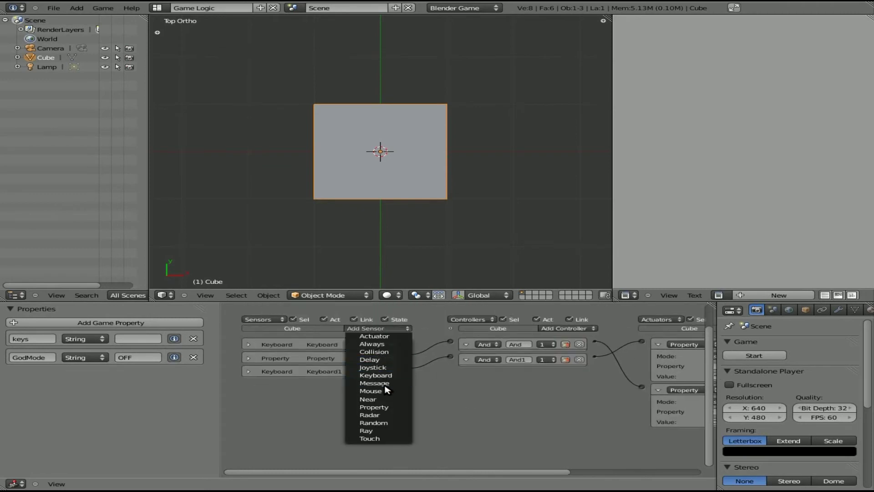
left_click(381, 407)
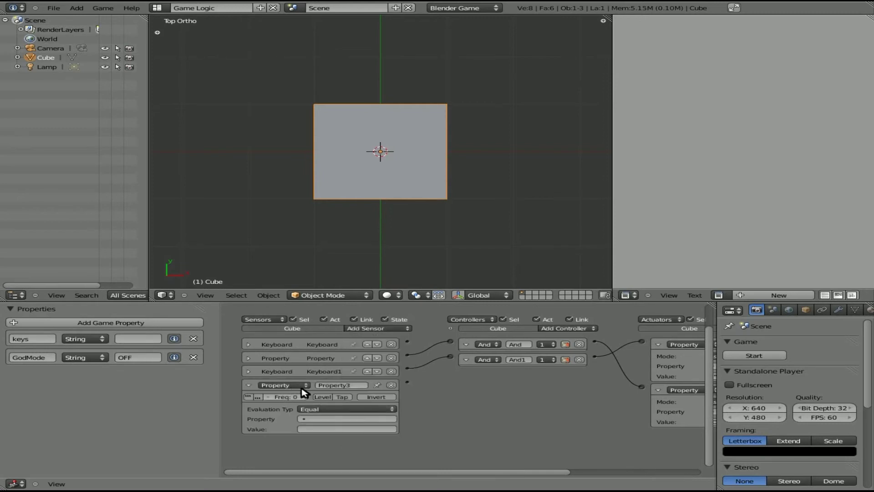
left_click(317, 419)
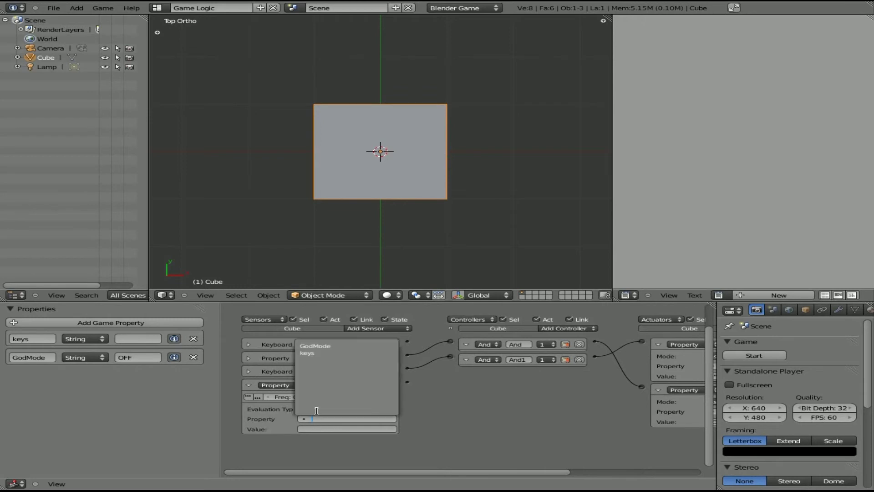
left_click(327, 346)
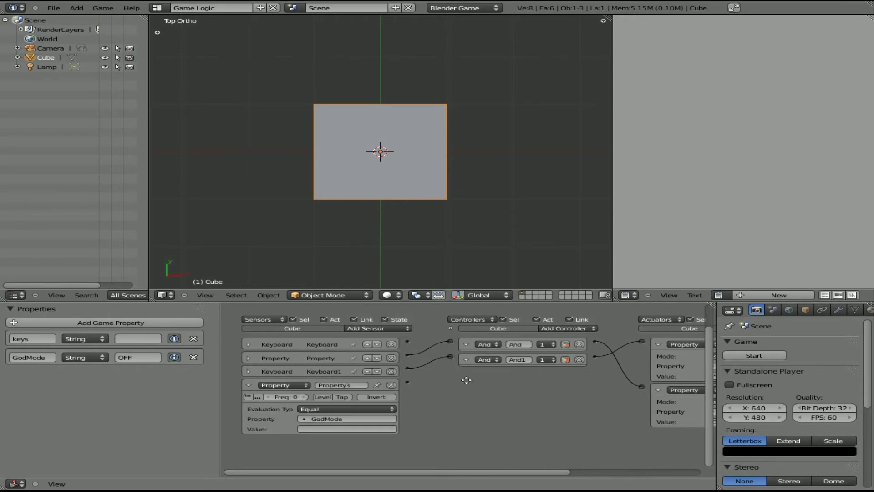
Add a new And controller and a Motion actuator, collapsing the property actuators
middle_click_drag(464, 379, 347, 388)
left_click(440, 336)
left_click(438, 347)
left_click(651, 345)
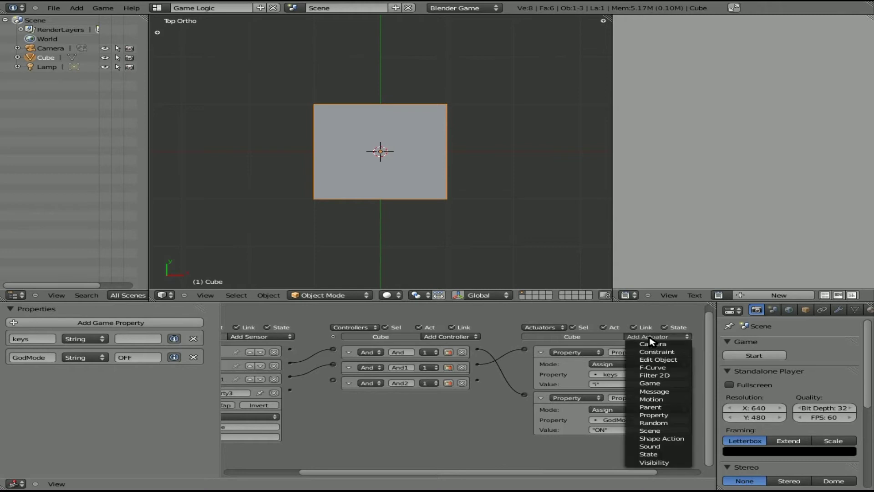
left_click(652, 406)
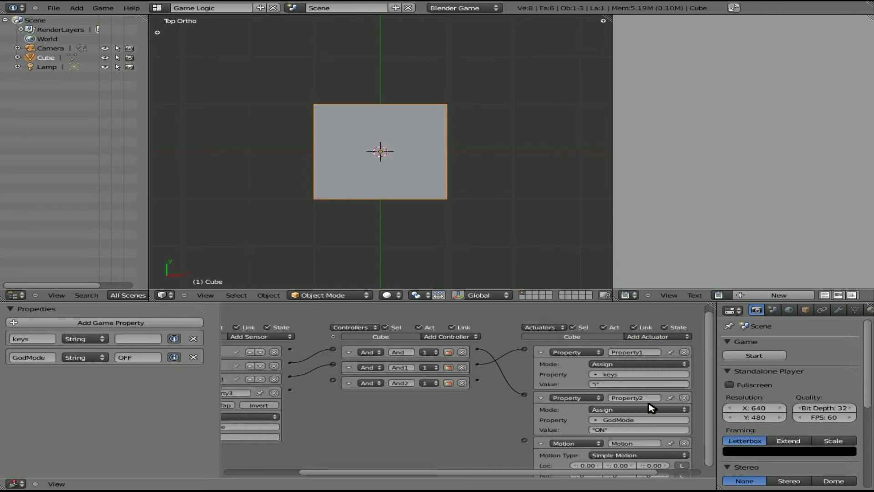
left_click(541, 397)
left_click(541, 352)
Wire the new sensor to And2 and then to Motion, and set the sensor value to ON
left_click_drag(290, 389, 336, 381)
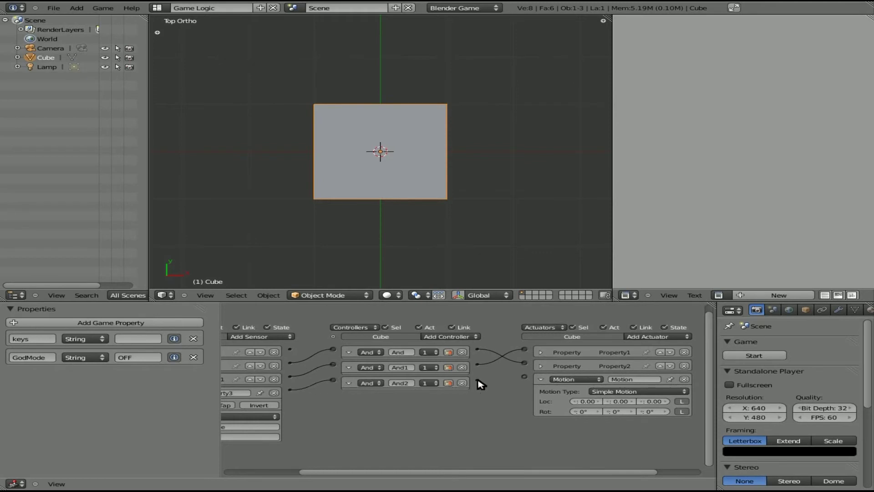
left_click_drag(477, 380, 524, 376)
middle_click_drag(431, 431, 558, 410)
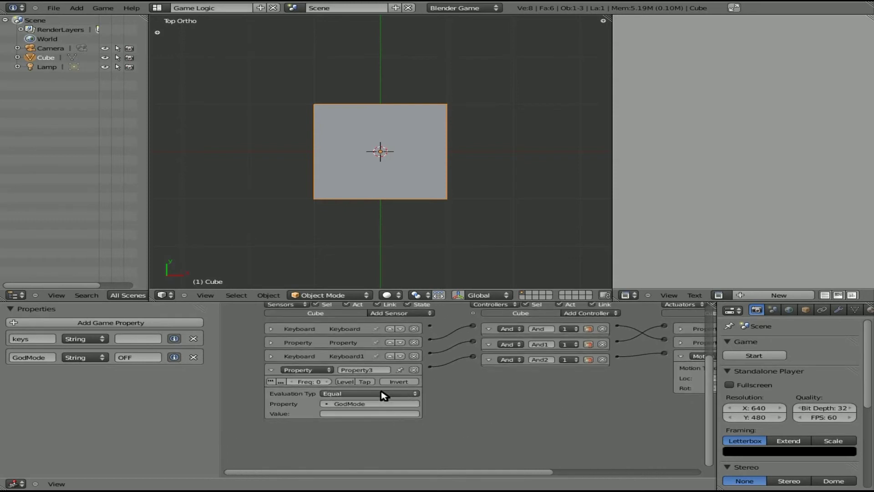
left_click(361, 414)
key("Return")
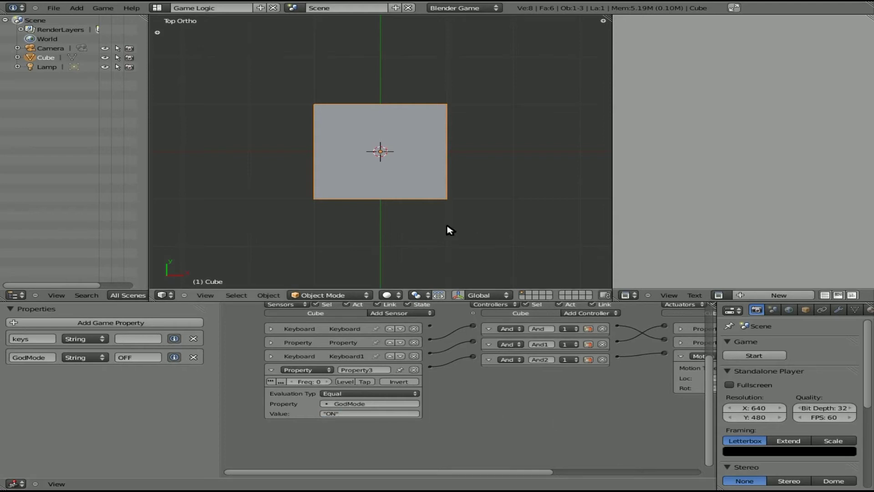
Test the idqd cheat in a game run, then enable True level pulsing on the GodMode sensor
type("p")
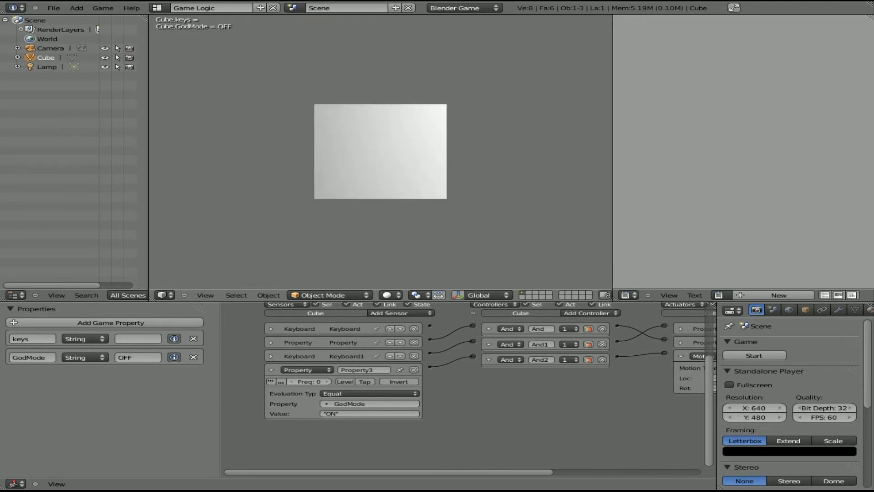
type("akjhbfjkasbfjkabhfcbasfjbnakjbsf")
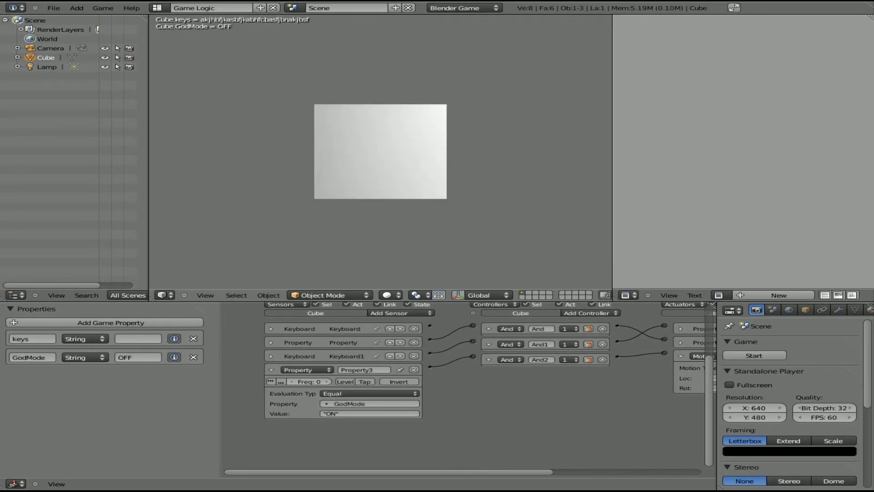
type("jkasbfkjabsfidqd")
key("Escape")
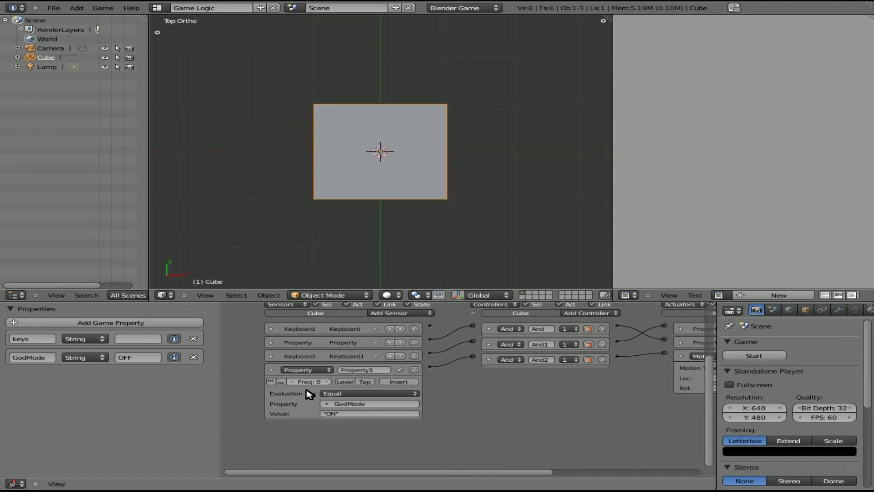
left_click(271, 383)
key("p")
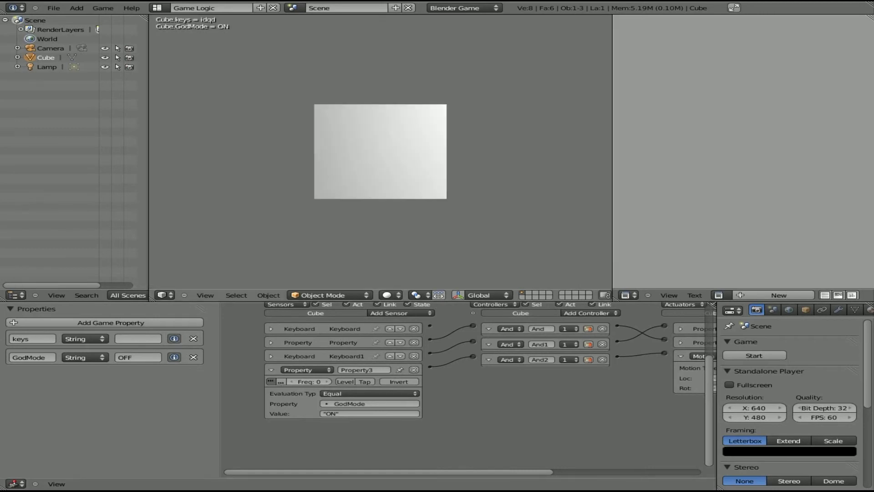
key("Escape")
Enable False level pulsing on the GodMode sensor and run the game test again
mouse_move(458, 390)
middle_mouse_down()
mouse_move(404, 395)
mouse_move(461, 389)
middle_mouse_up()
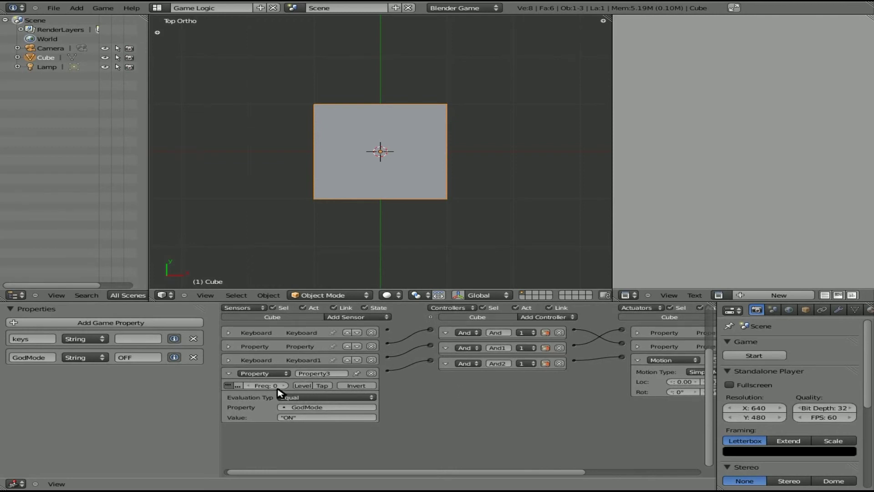
left_click(235, 386)
key("p")
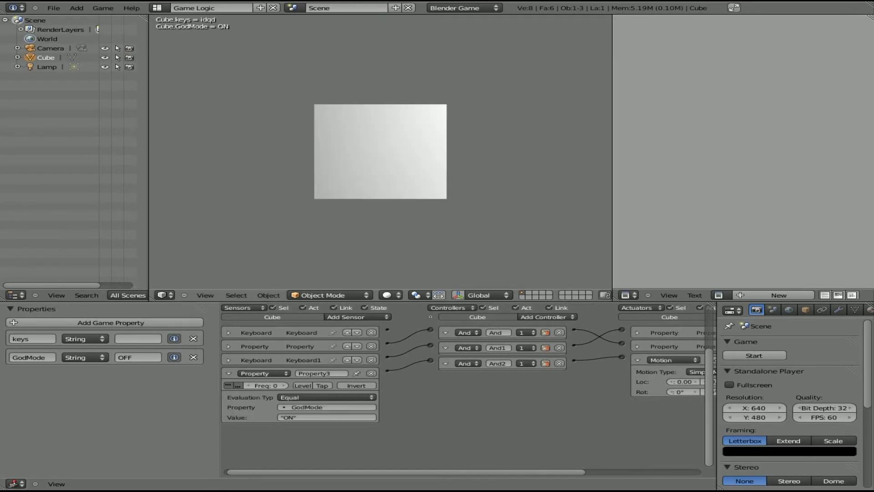
key("Escape")
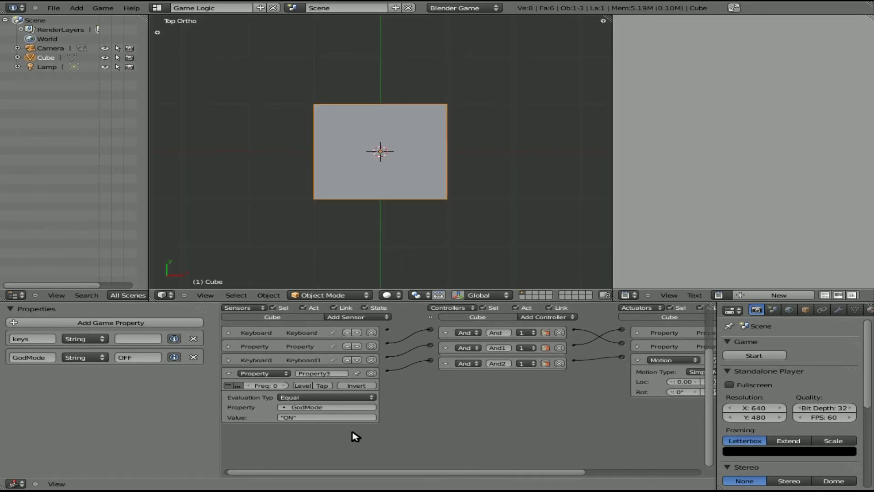
Review the GodMode and keys property actuators' settings
middle_click_drag(517, 451, 381, 456)
left_click(500, 349)
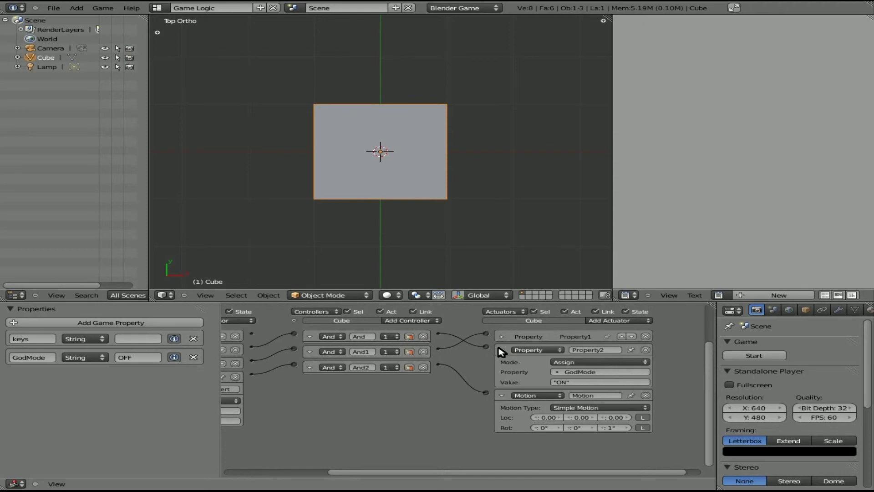
left_click(501, 349)
left_click(501, 336)
left_click(501, 337)
middle_click_drag(388, 421, 512, 425)
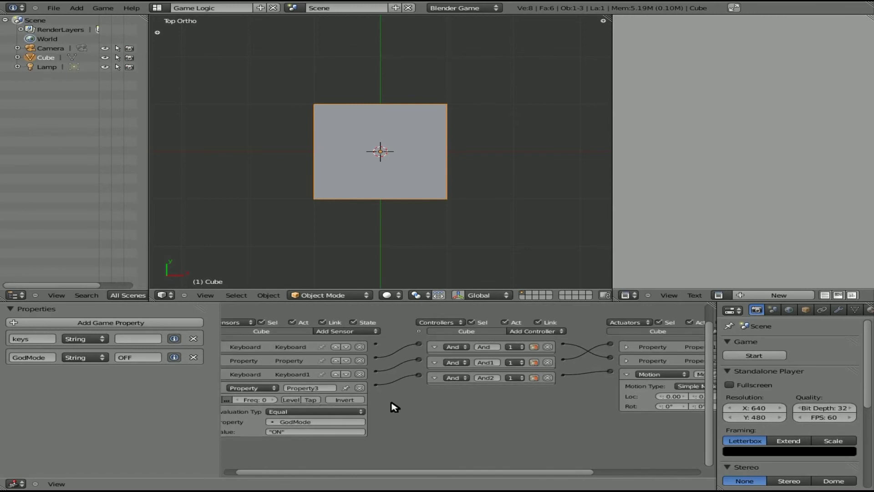
Add an Integer game property named spin to the cube
left_click(89, 329)
left_click(84, 376)
left_click(85, 356)
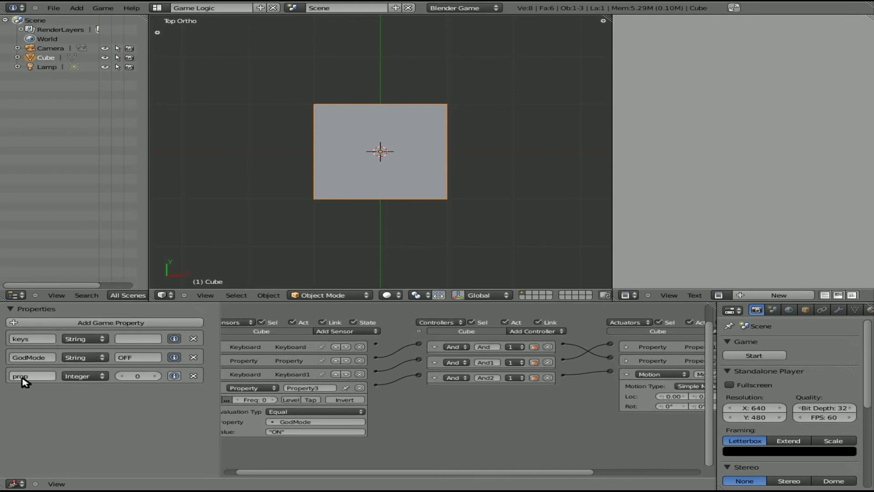
left_click(22, 378)
type("spin")
key("Return")
Make the newest Property sensor check the spin property for value 1
left_click(306, 422)
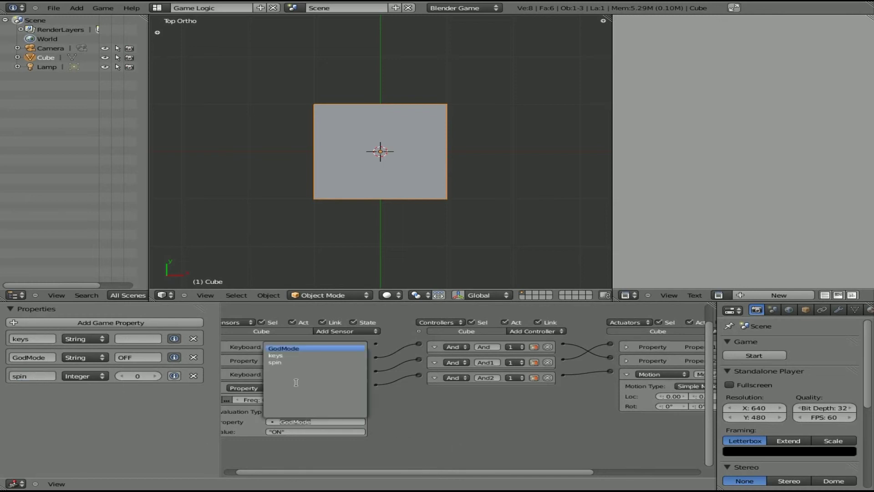
left_click(282, 363)
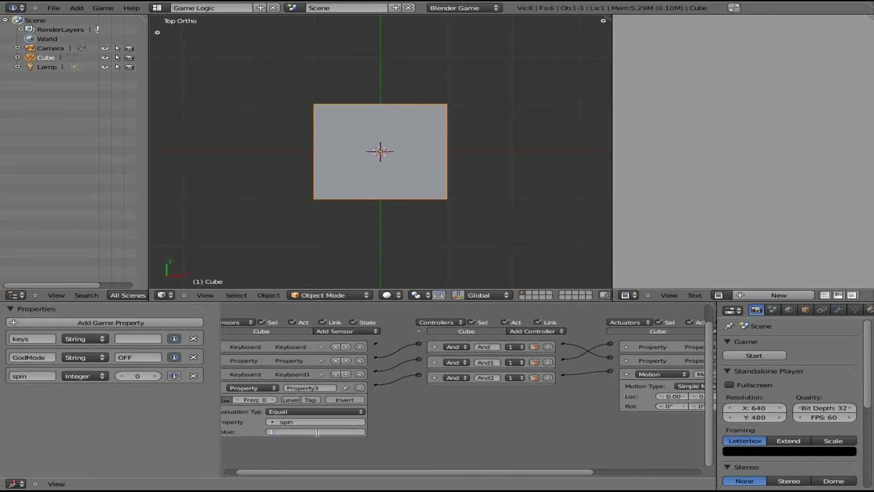
middle_click_drag(671, 408, 528, 417)
middle_click_drag(410, 427, 573, 435)
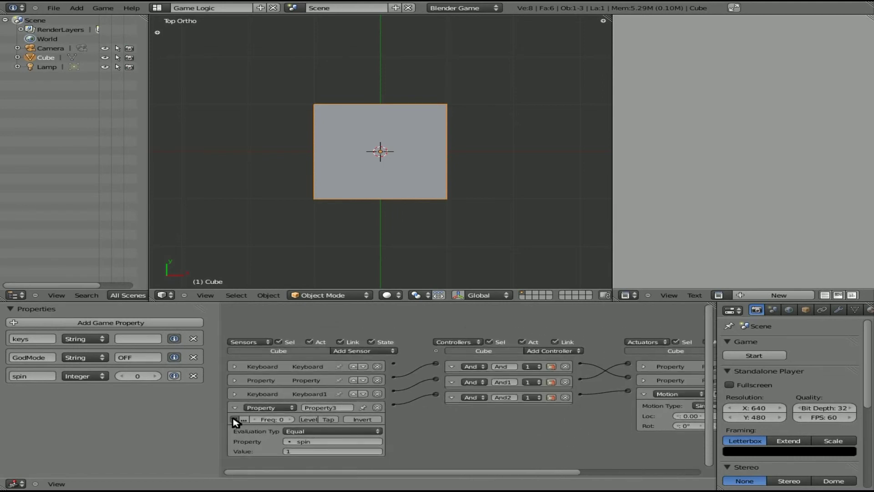
Review the GodMode actuator, collapse the spin sensor, and add a new Keyboard sensor
middle_click_drag(578, 421, 469, 434)
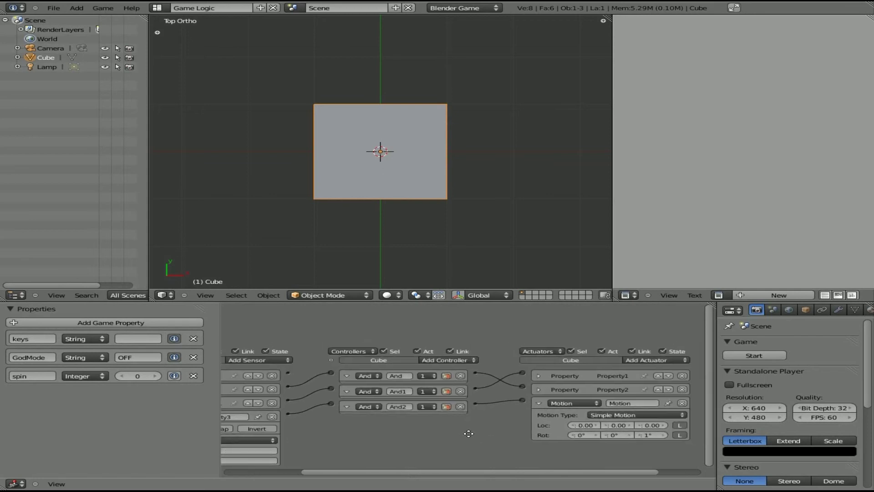
left_click(539, 390)
left_click(539, 390)
middle_click_drag(433, 424, 610, 385)
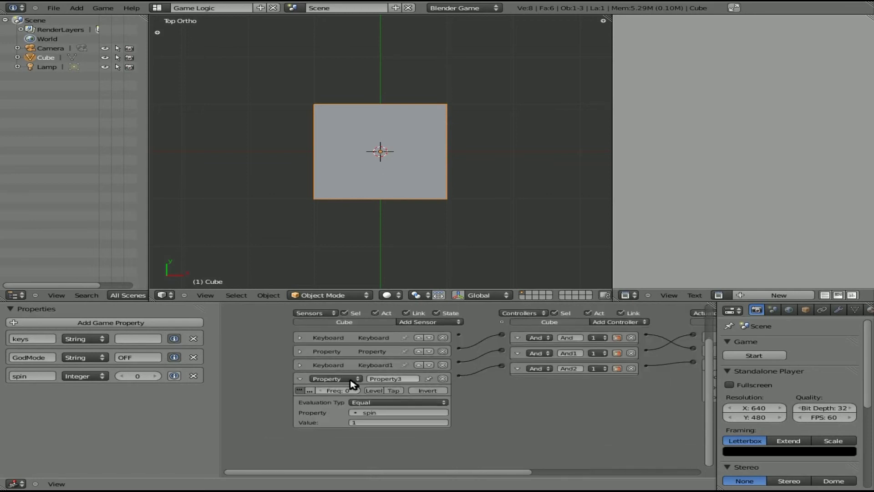
left_click(300, 379)
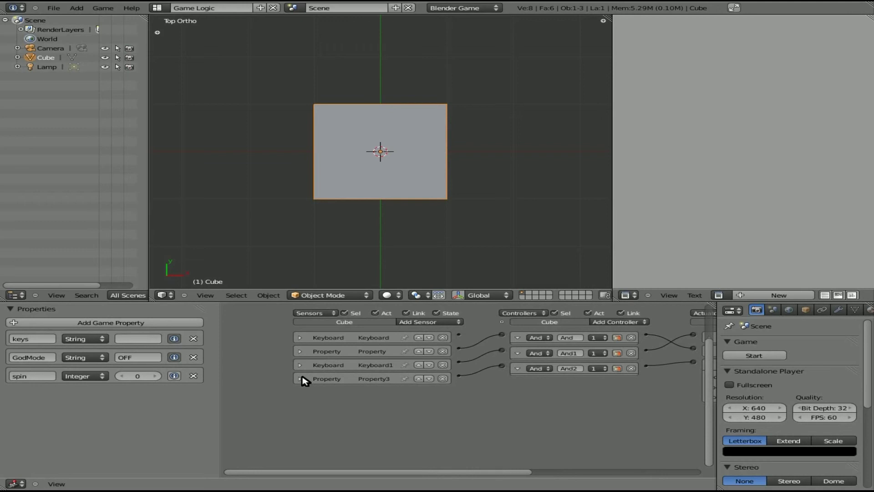
left_click(443, 322)
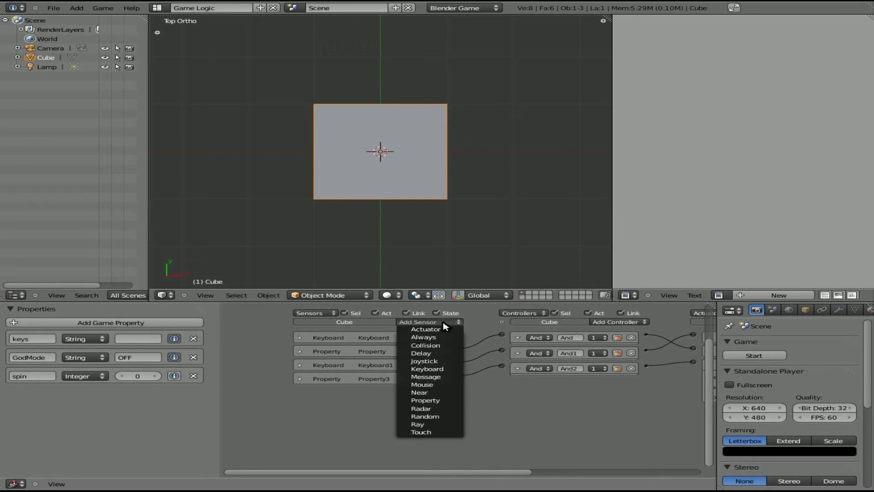
left_click(445, 369)
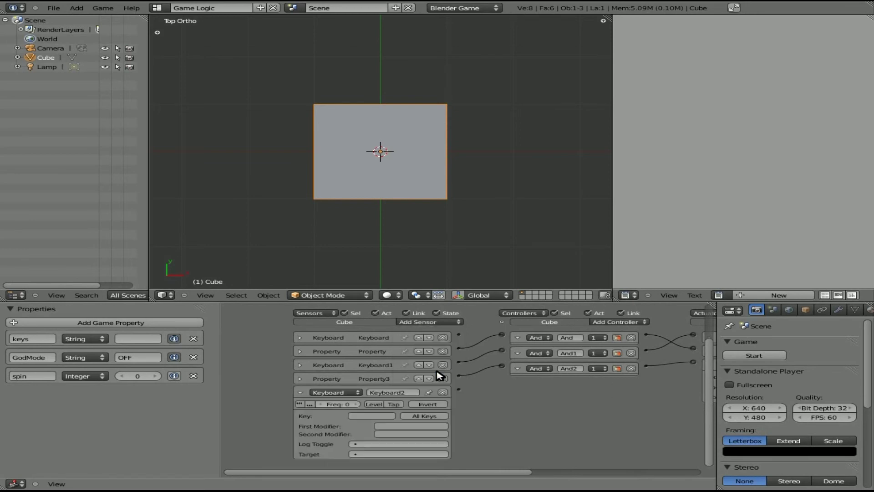
Review the settings of the Keyboard1, first Keyboard, and Property sensors
left_click(300, 365)
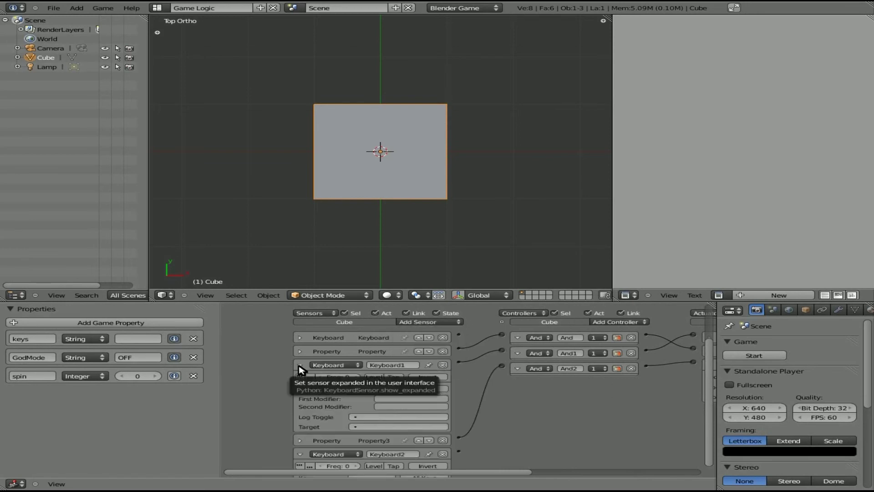
left_click(299, 364)
left_click(300, 337)
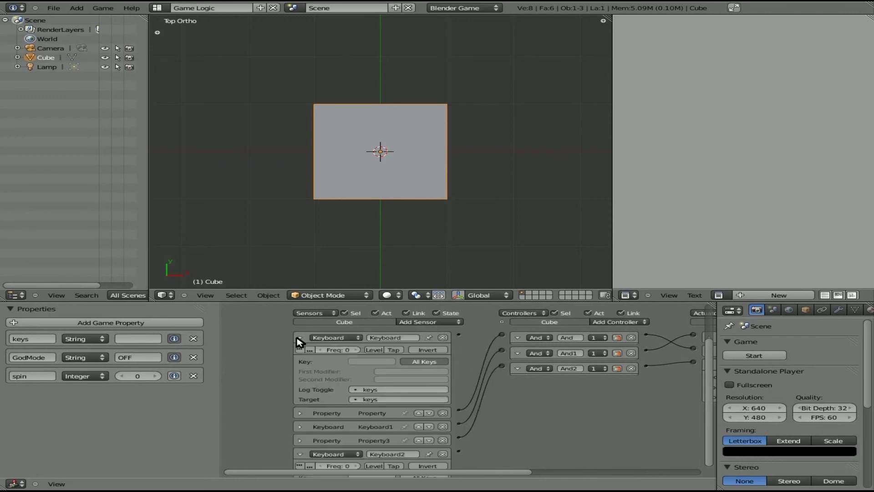
left_click(298, 338)
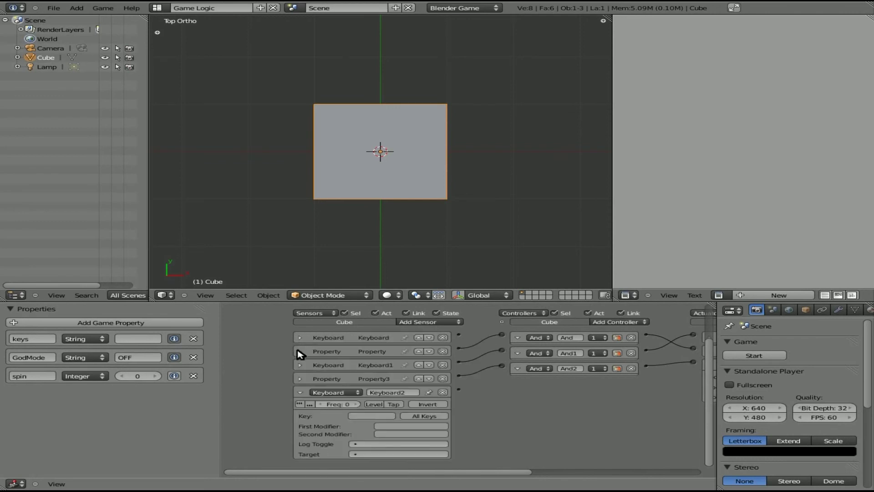
left_click(299, 351)
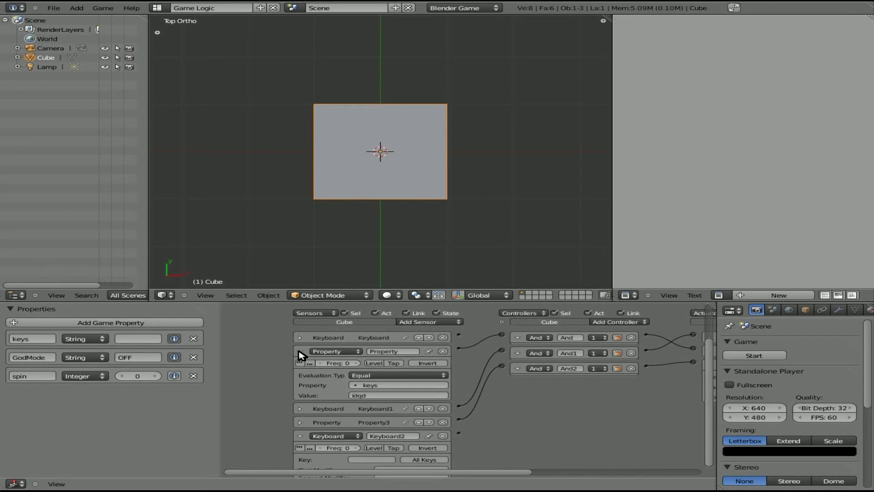
left_click(299, 352)
left_click(300, 352)
left_click(299, 352)
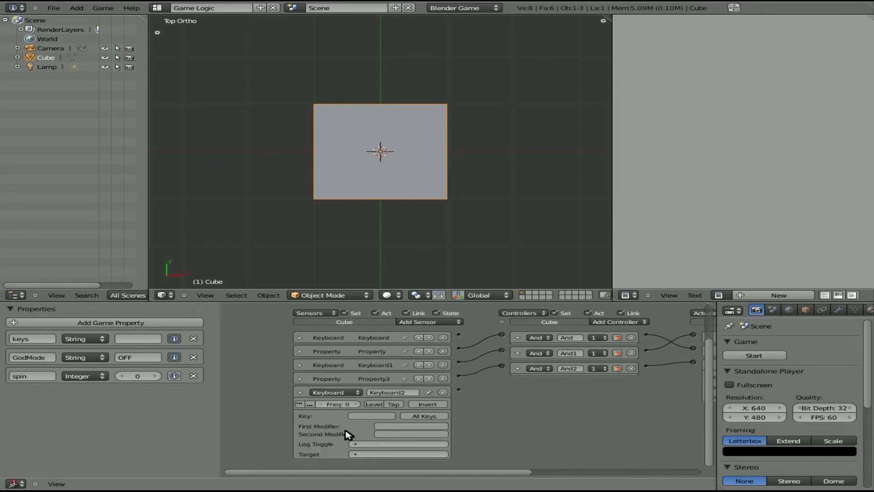
Change Keyboard2 into a Property sensor testing whether keys equals idfa
left_click(348, 392)
left_click(340, 314)
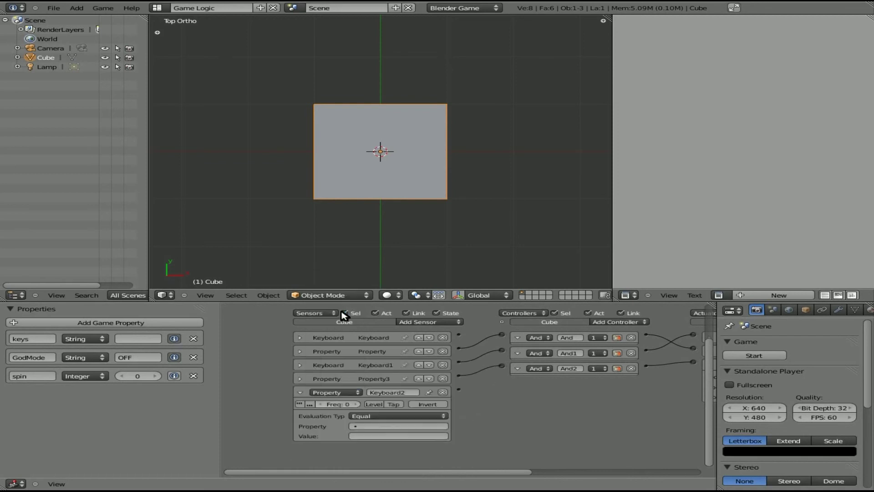
left_click(370, 426)
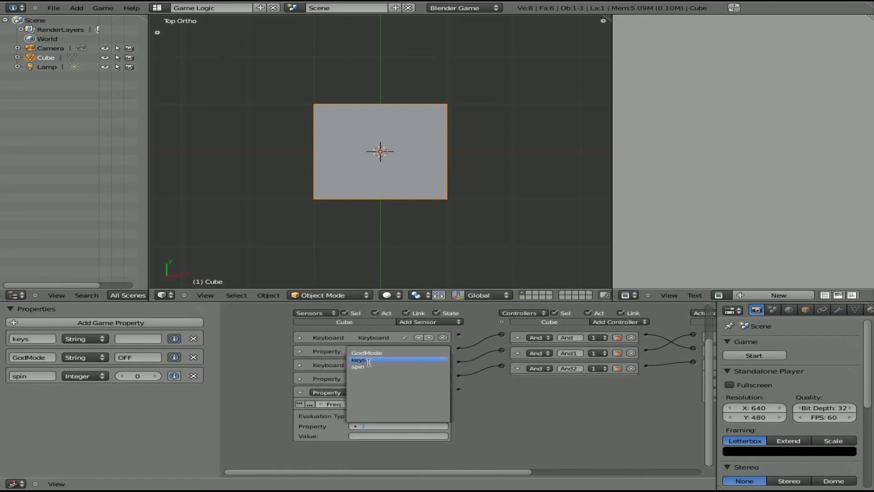
left_click(358, 359)
left_click(369, 436)
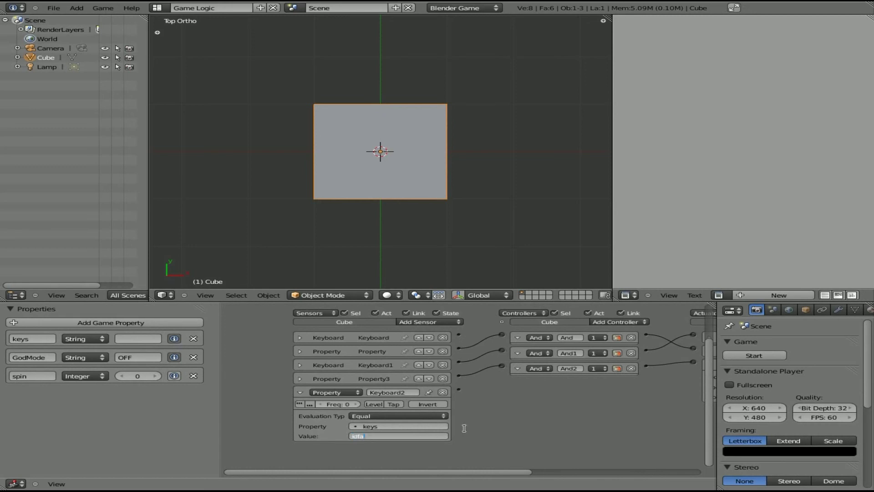
type("idfa")
key("Return")
scroll(539, 416, "right", 2, "ctrl")
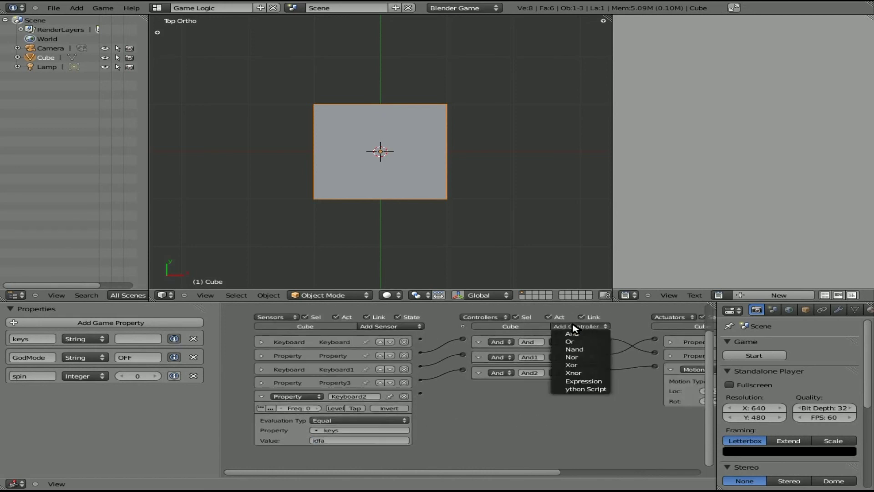
Add an And3 controller and a new Property actuator, and link them
left_click(573, 334)
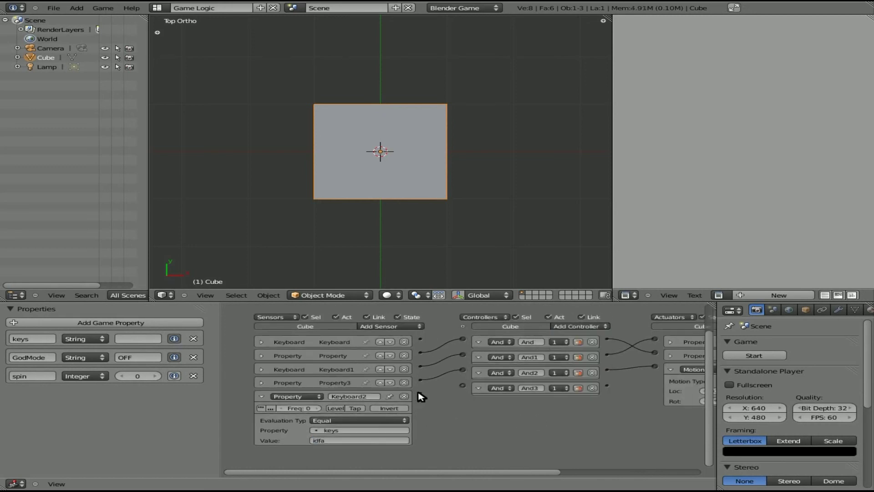
scroll(542, 419, "right", 5, "ctrl")
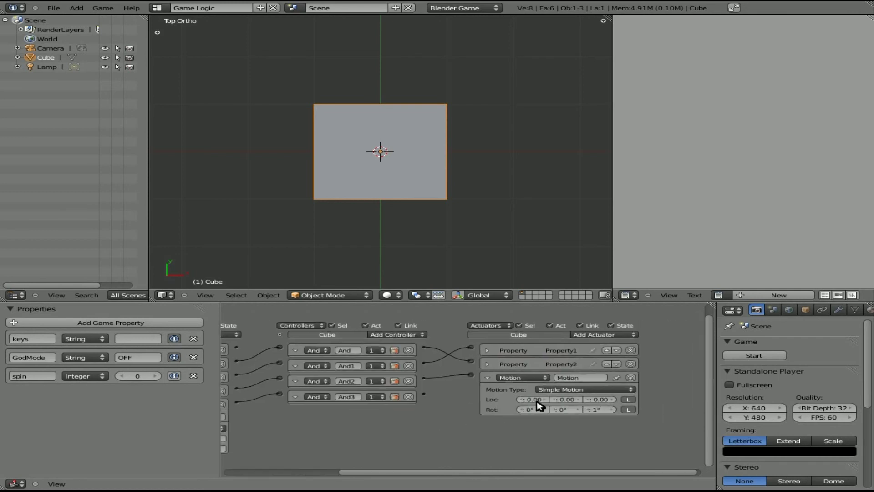
left_click(487, 378)
left_click(610, 335)
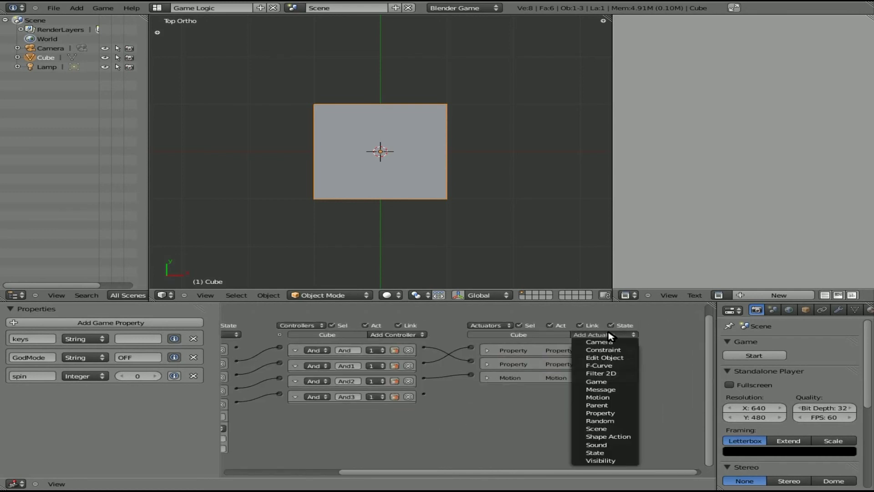
left_click(602, 413)
left_click_drag(424, 393, 471, 391)
Set the Property actuator to assign spin the value 1, then expand Property3 and Motion
middle_click_drag(371, 417, 483, 404)
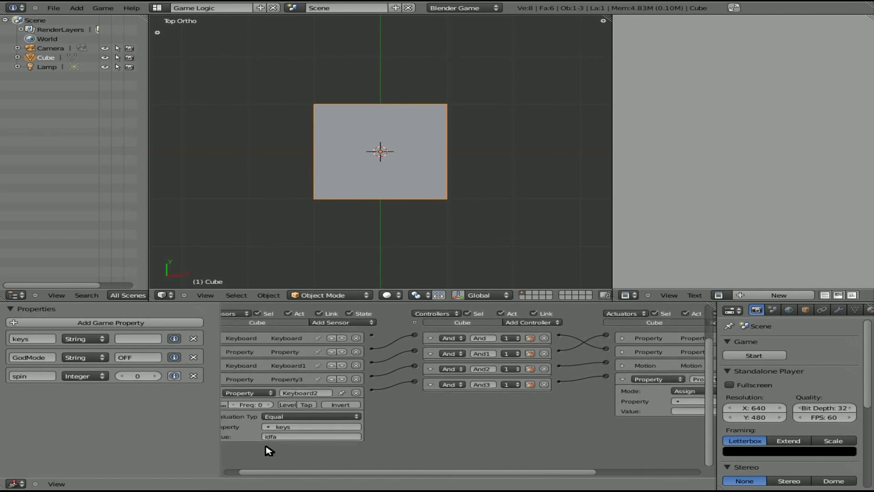
middle_click_drag(554, 435, 459, 430)
left_click(598, 398)
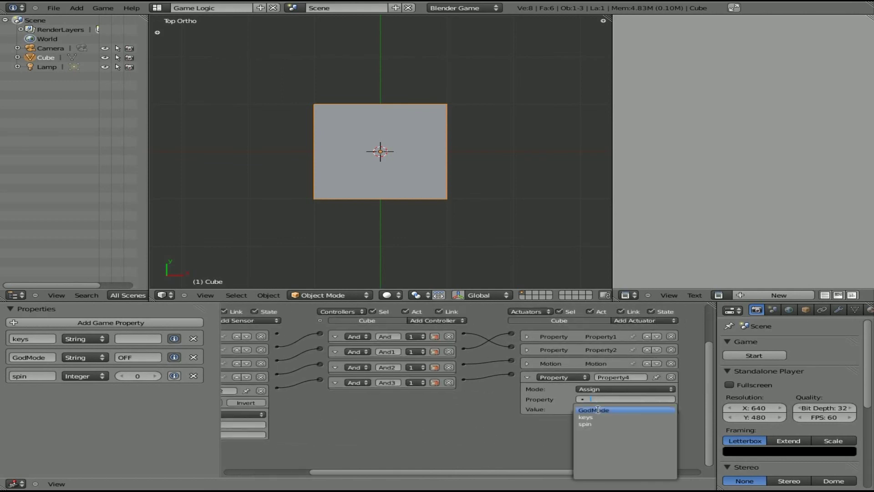
left_click(594, 423)
left_click(591, 409)
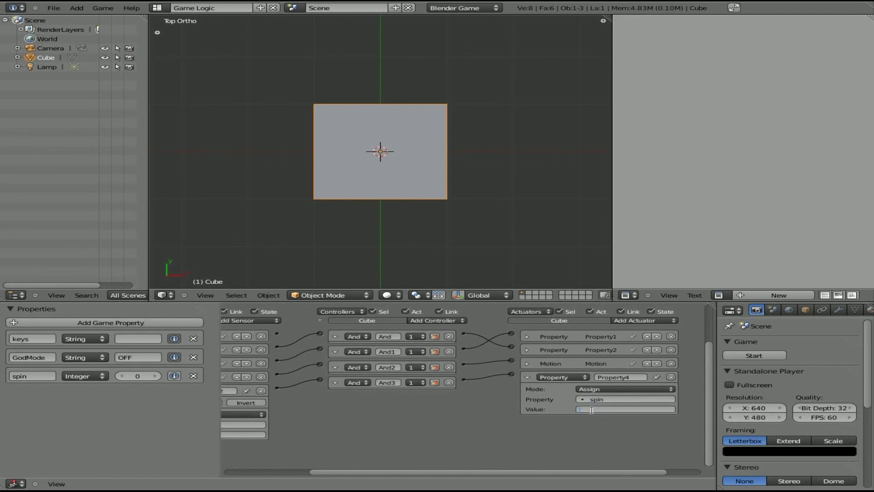
middle_click_drag(422, 429, 352, 410)
left_click(283, 386)
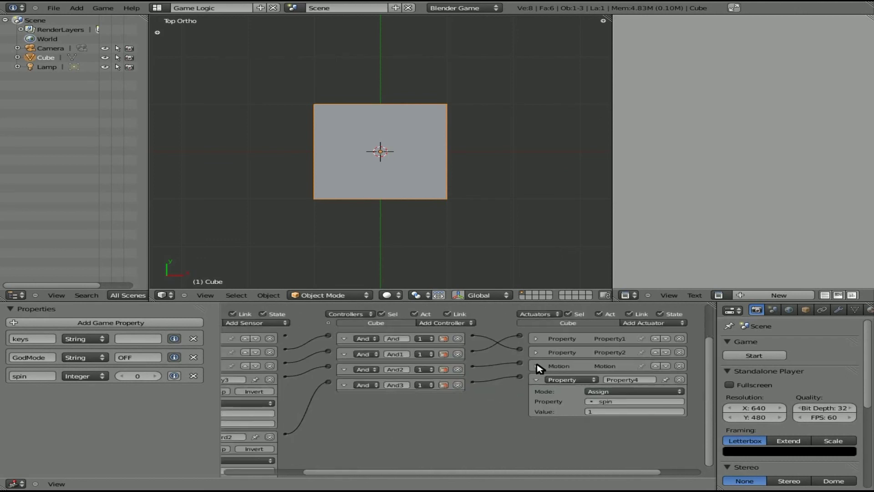
left_click(537, 366)
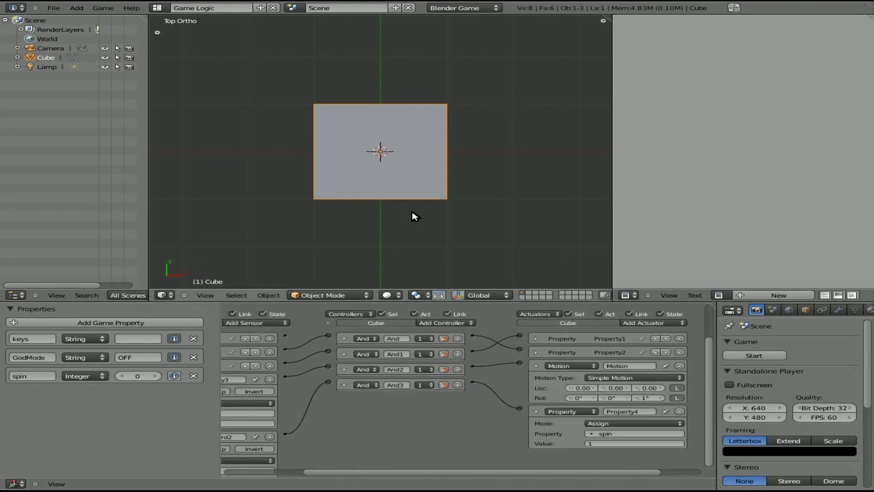
Run a first game test with mistyped cheat input, then stop it
key("p")
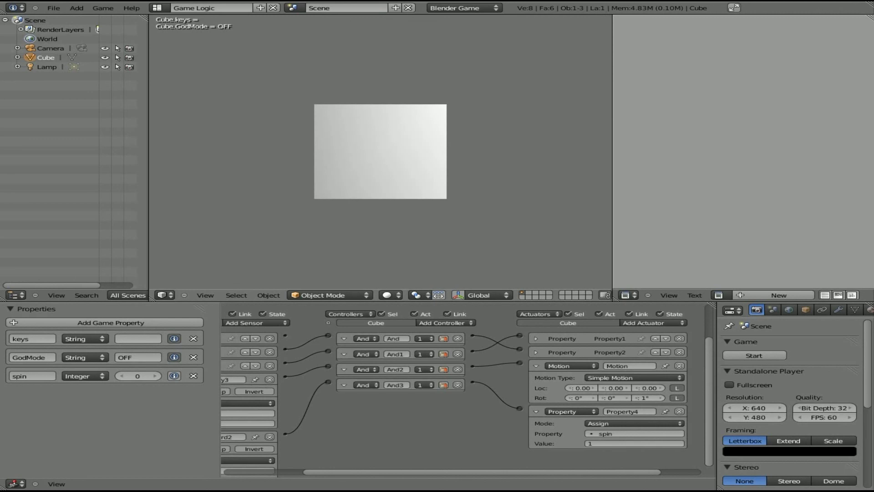
type("dfakjshdfkjsdnbkvjbasjkbjkdsfbjkasbd")
key("BackSpace")
key("BackSpace")
key("BackSpace")
key("BackSpace")
key("BackSpace")
key("BackSpace")
key("BackSpace")
key("BackSpace")
key("BackSpace")
key("BackSpace")
key("BackSpace")
key("BackSpace")
key("BackSpace")
key("BackSpace")
key("BackSpace")
key("BackSpace")
key("BackSpace")
key("BackSpace")
key("BackSpace")
key("BackSpace")
key("BackSpace")
key("BackSpace")
key("BackSpace")
key("BackSpace")
key("BackSpace")
key("BackSpace")
key("BackSpace")
key("BackSpace")
key("BackSpace")
key("BackSpace")
key("BackSpace")
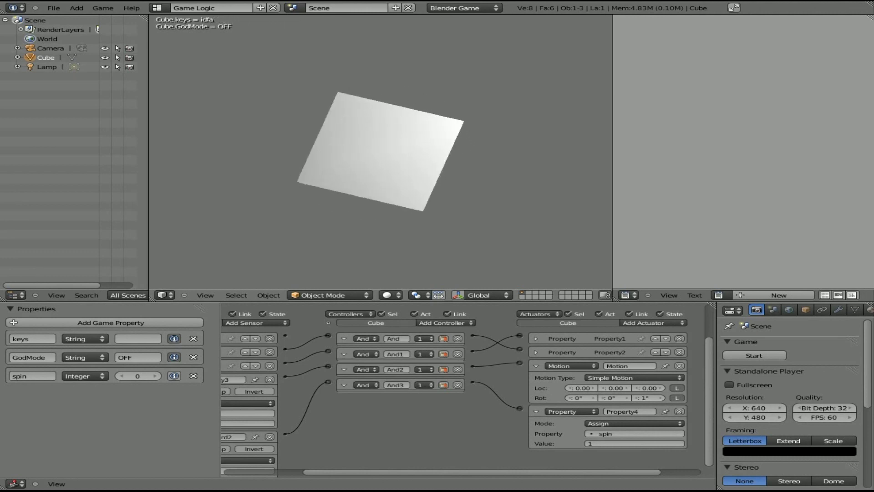
key("BackSpace")
key("BackSpace")
key("BackSpace")
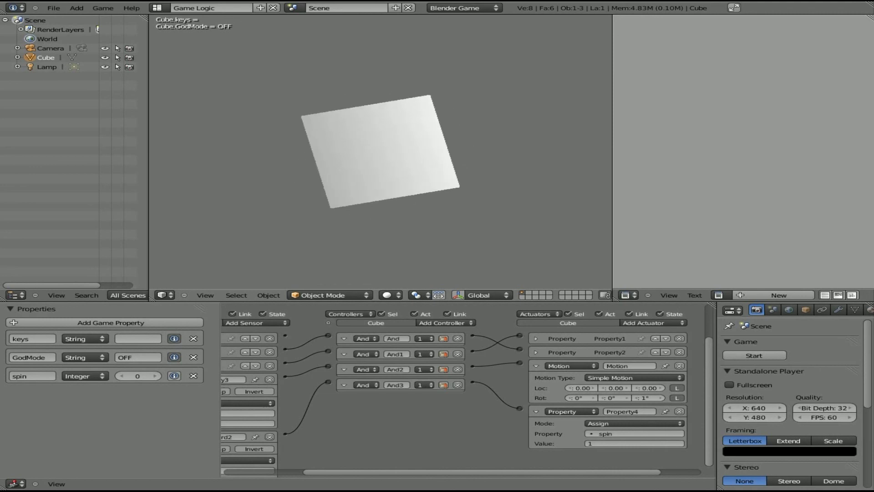
key("Escape")
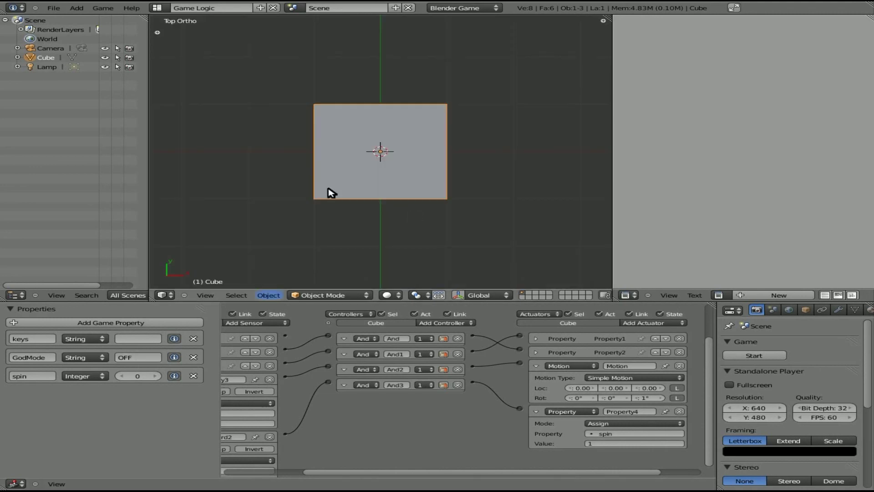
Restart the game and enter the idfa and idqd cheats, correcting the junk characters
key("p")
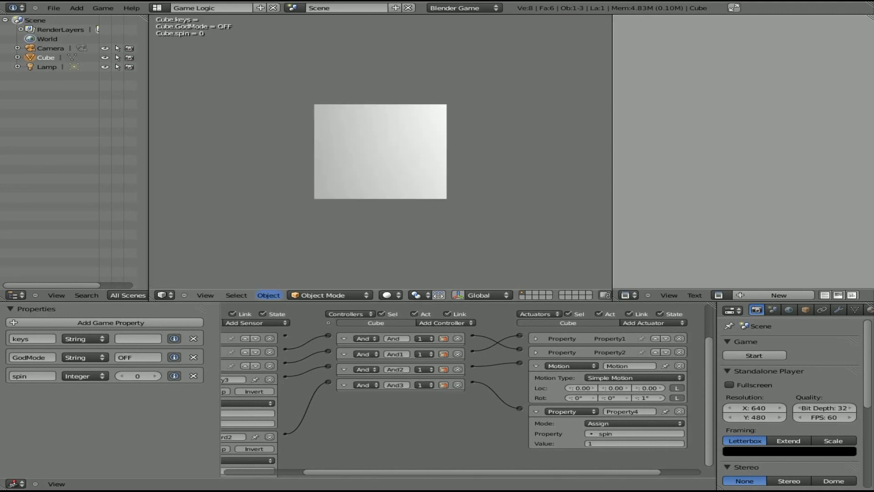
type("idfakjshdfkjs")
key("BackSpace")
key("BackSpace")
key("BackSpace")
key("BackSpace")
key("BackSpace")
key("BackSpace")
key("BackSpace")
key("BackSpace")
key("BackSpace")
key("BackSpace")
key("BackSpace")
key("BackSpace")
key("BackSpace")
type("idfa")
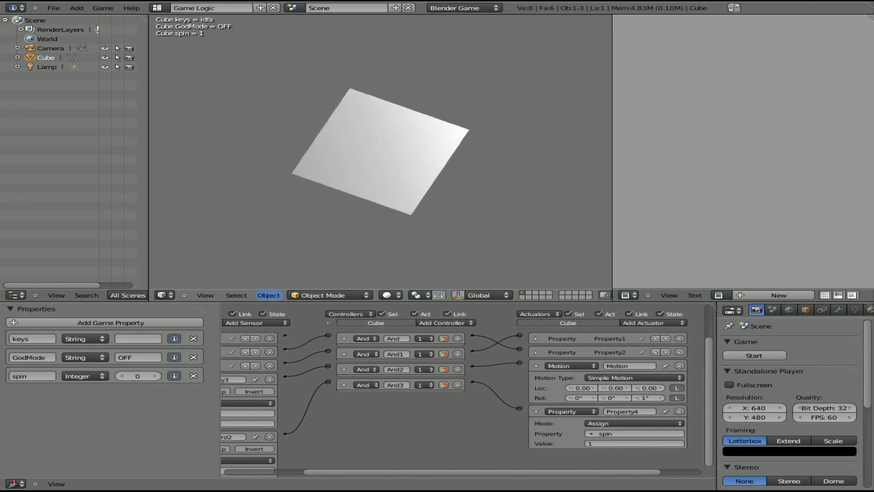
type("hbfkjasfkjash")
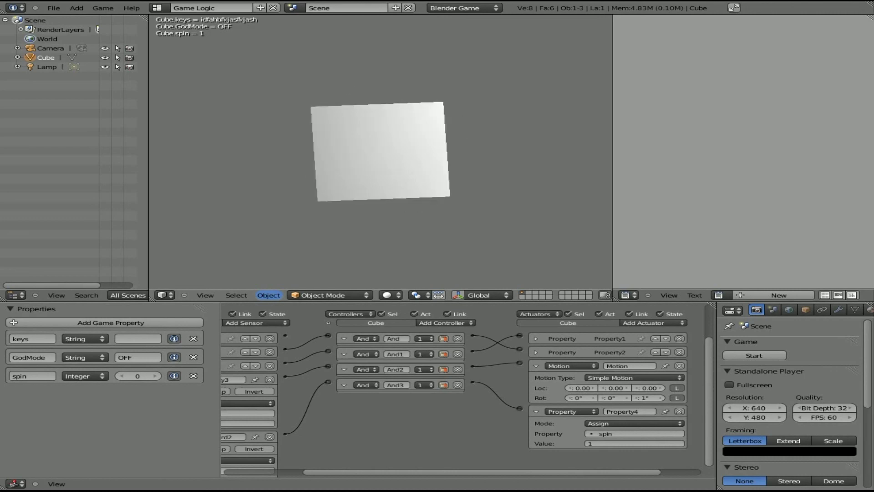
key("BackSpace")
key("BackSpace")
key("BackSpace")
key("BackSpace")
key("BackSpace")
key("BackSpace")
key("BackSpace")
key("BackSpace")
key("BackSpace")
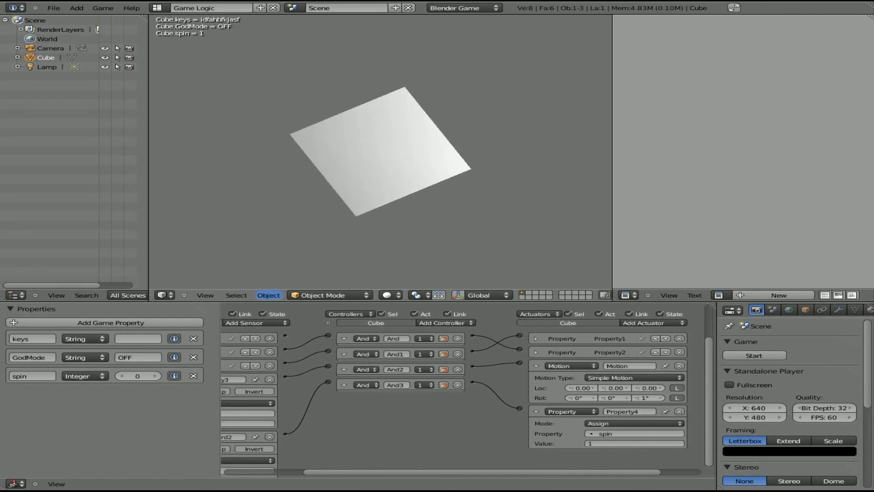
key("BackSpace")
key("BackSpace")
key("BackSpace")
key("BackSpace")
key("BackSpace")
key("BackSpace")
key("BackSpace")
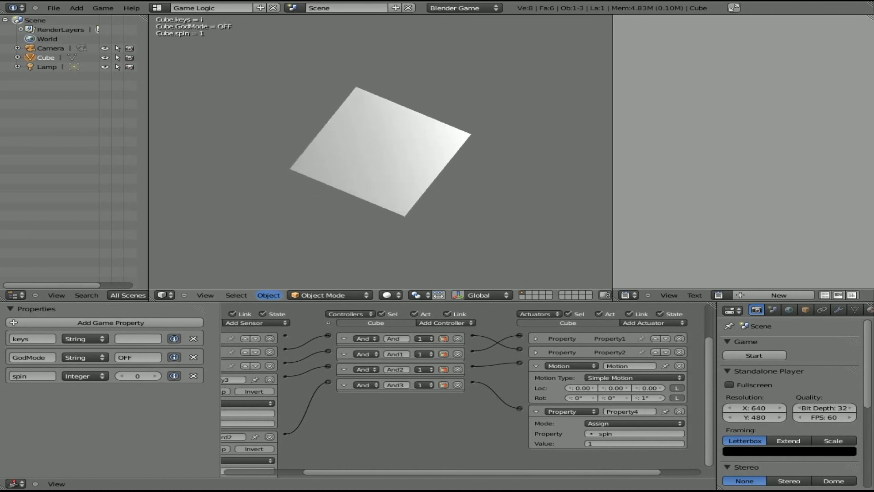
type("asjfhjakshfkajhsfkjasf")
key("BackSpace")
key("BackSpace")
key("BackSpace")
key("BackSpace")
key("BackSpace")
key("BackSpace")
key("BackSpace")
key("BackSpace")
key("BackSpace")
key("BackSpace")
key("BackSpace")
key("BackSpace")
key("BackSpace")
key("BackSpace")
key("BackSpace")
key("BackSpace")
key("BackSpace")
key("BackSpace")
key("BackSpace")
key("BackSpace")
type("dqd")
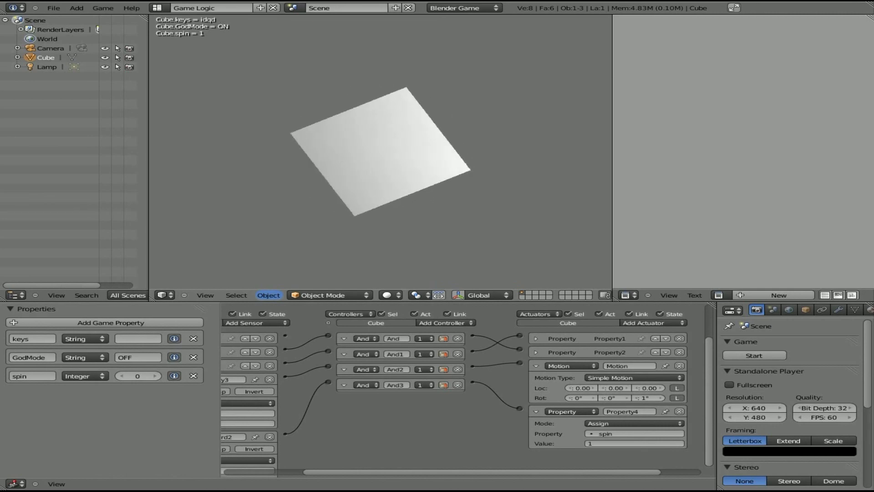